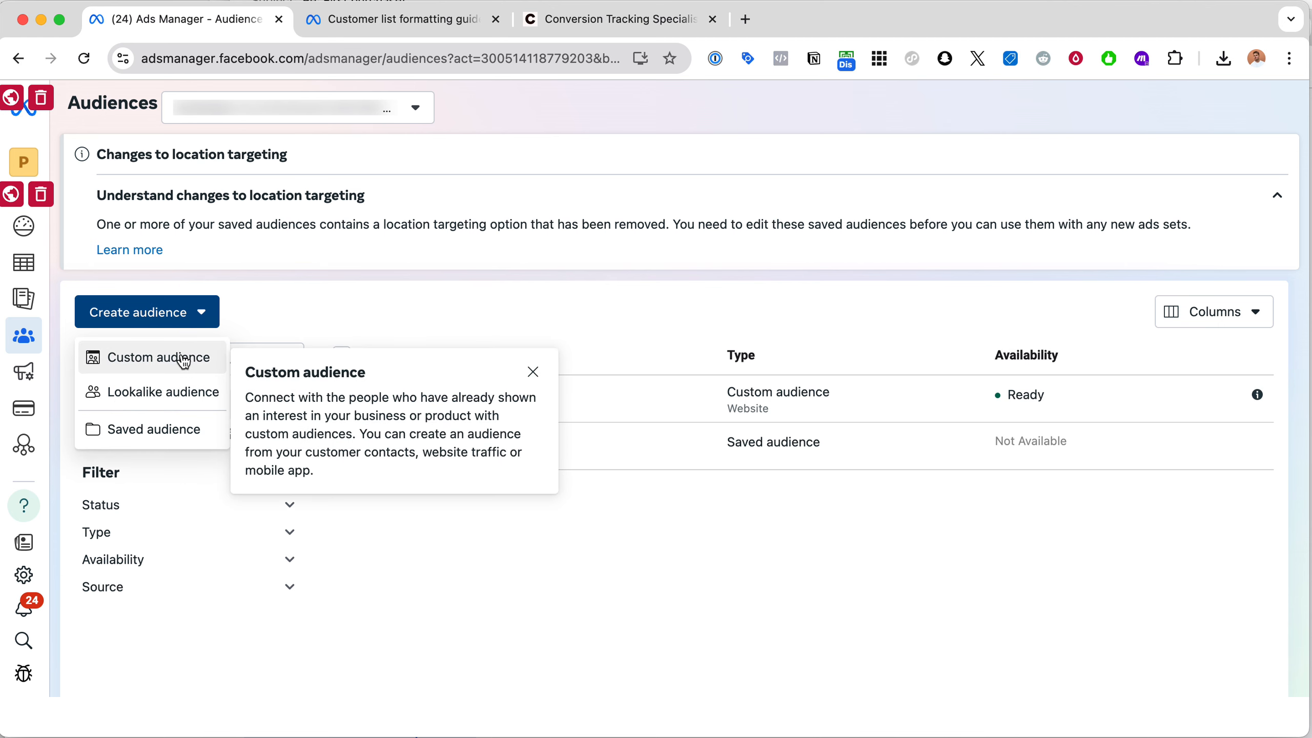
Step: Start creating a new custom audience
click(183, 360)
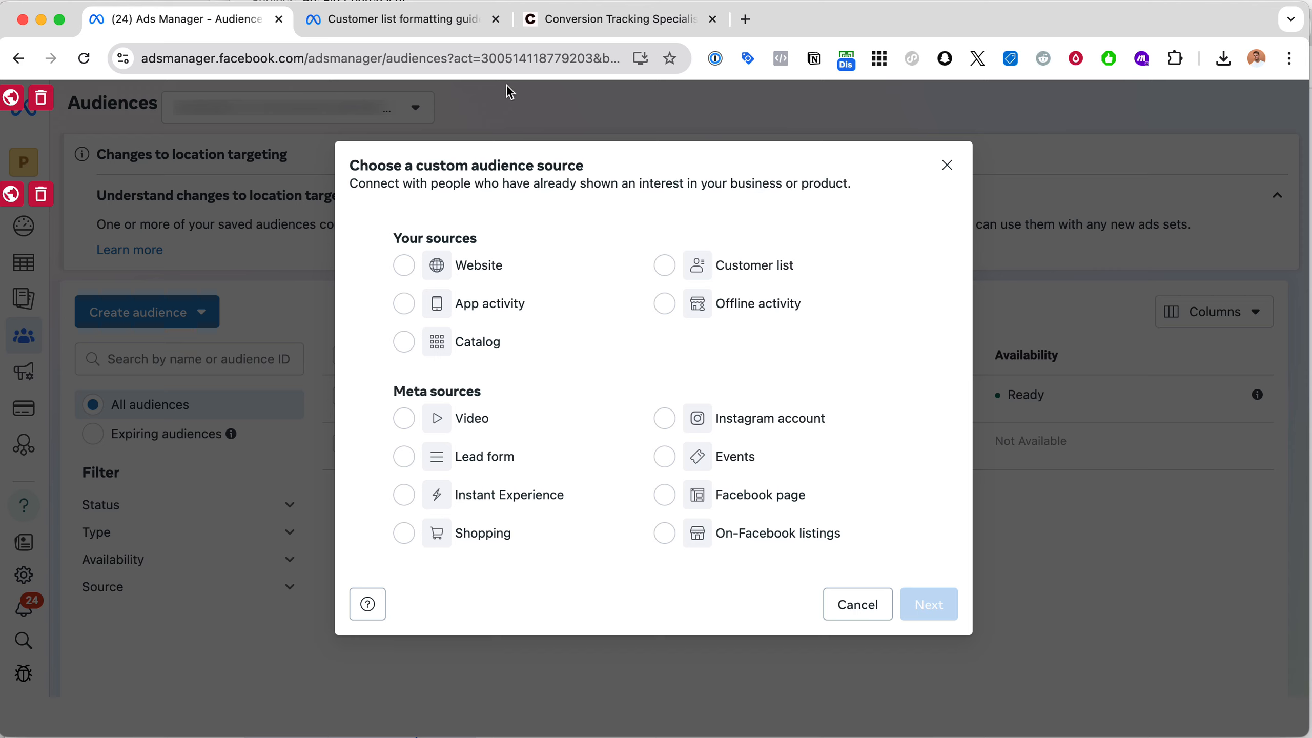
Step: View the conversiontracking.io home page and return to the custom audience source choices
click(588, 15)
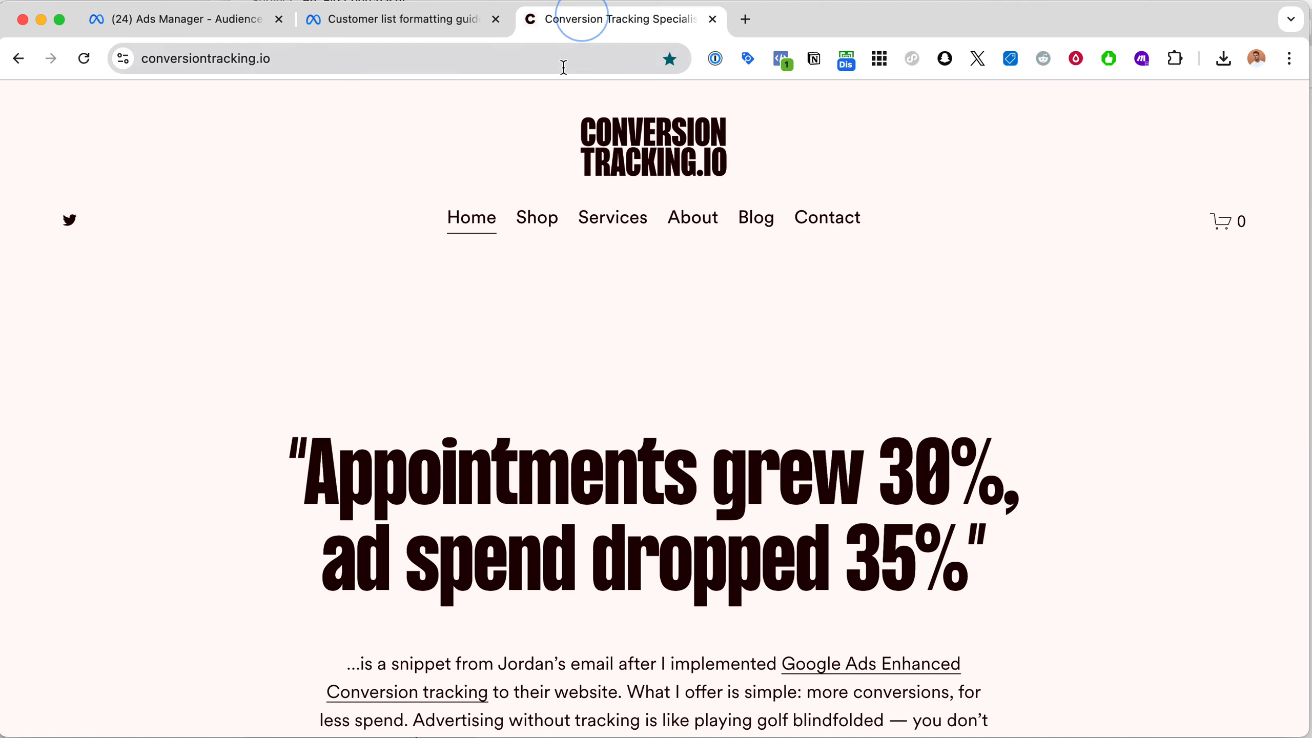
scroll(651, 266, down, 2)
scroll(648, 233, up, 1)
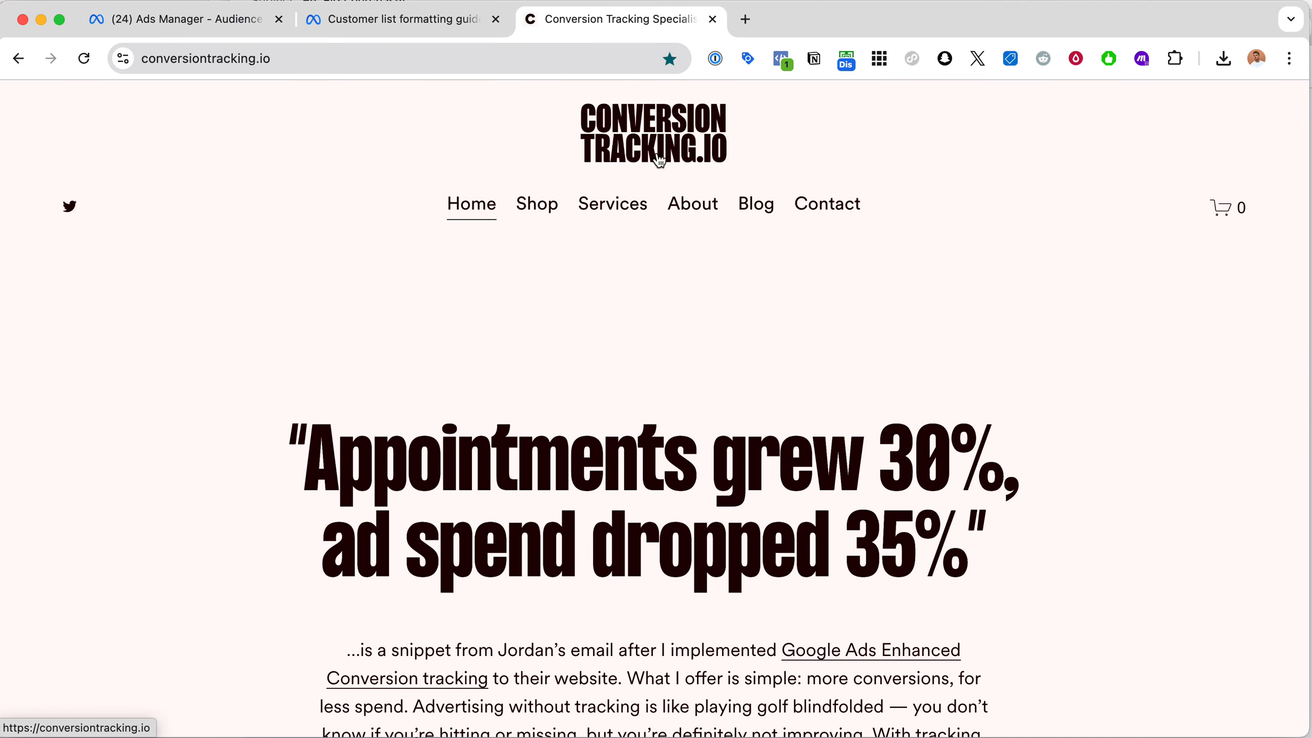
key(ctrl+Tab)
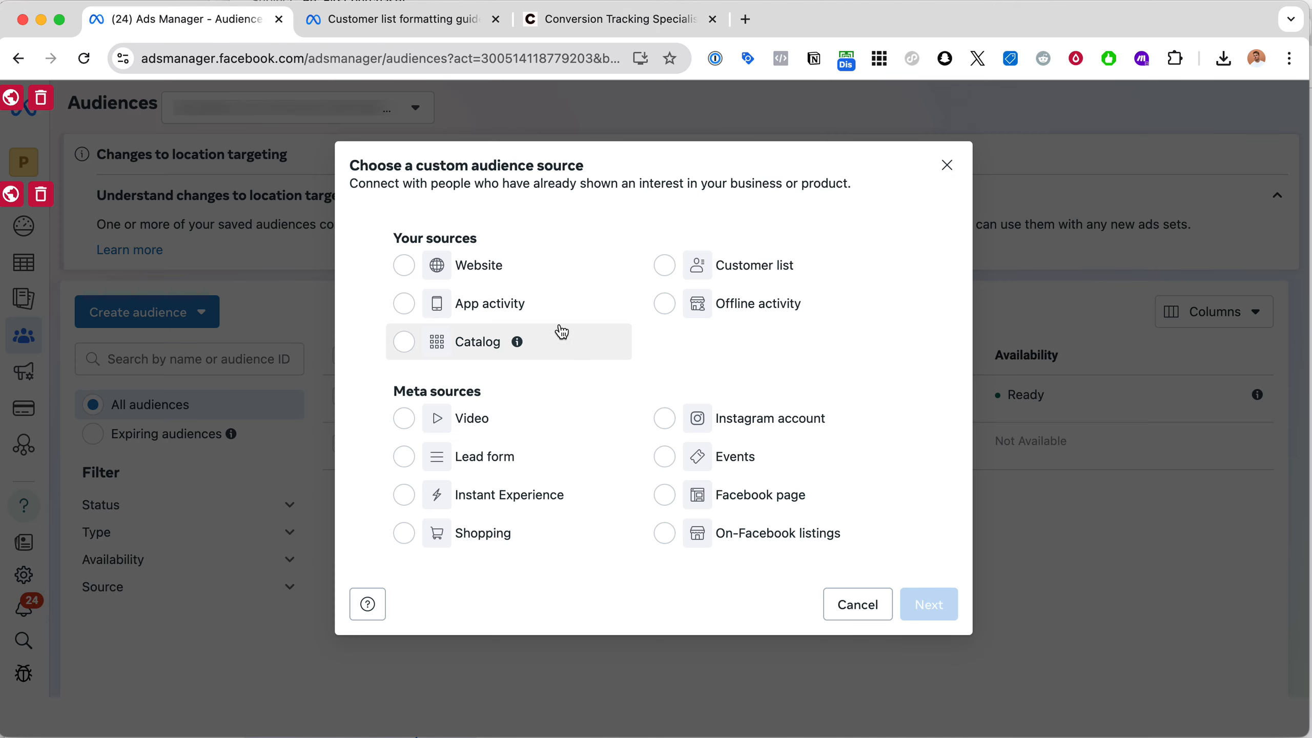
Step: Choose Website as the custom audience source and set the included event to AddToCart
click(405, 266)
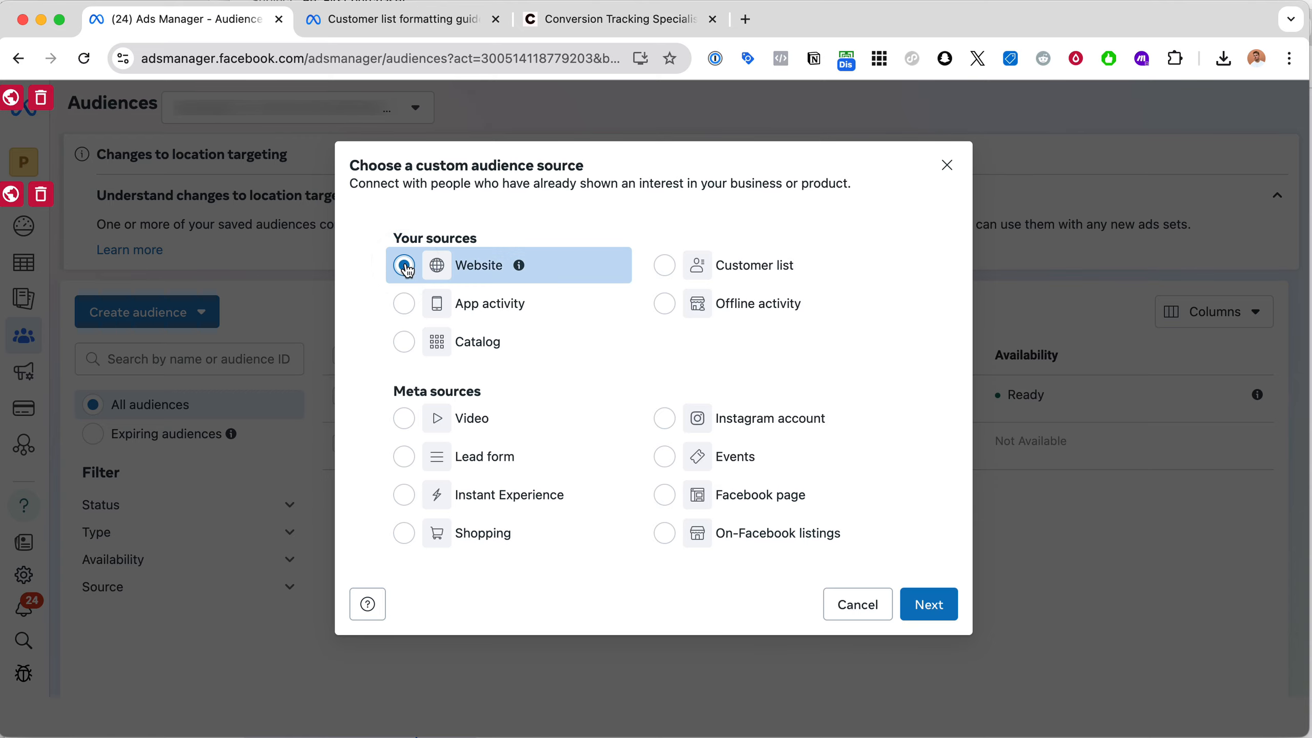
click(928, 604)
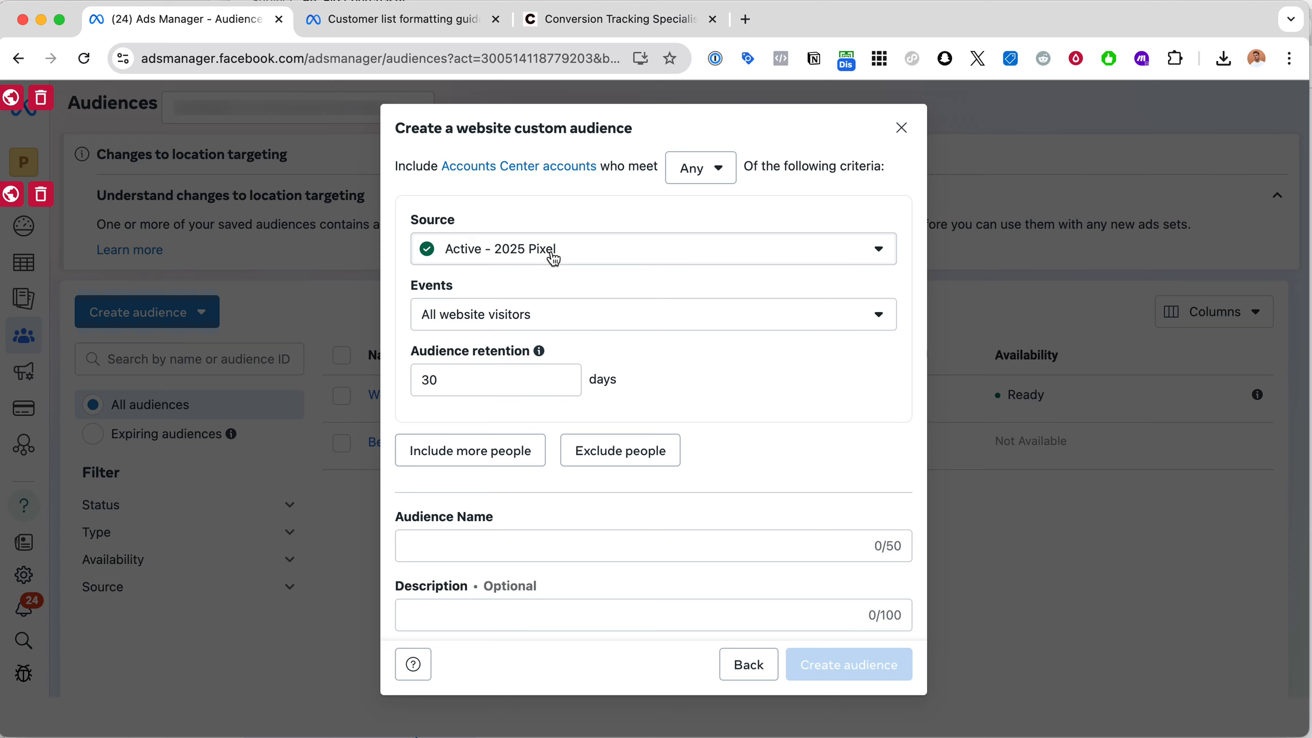
scroll(552, 258, down, 1)
click(622, 309)
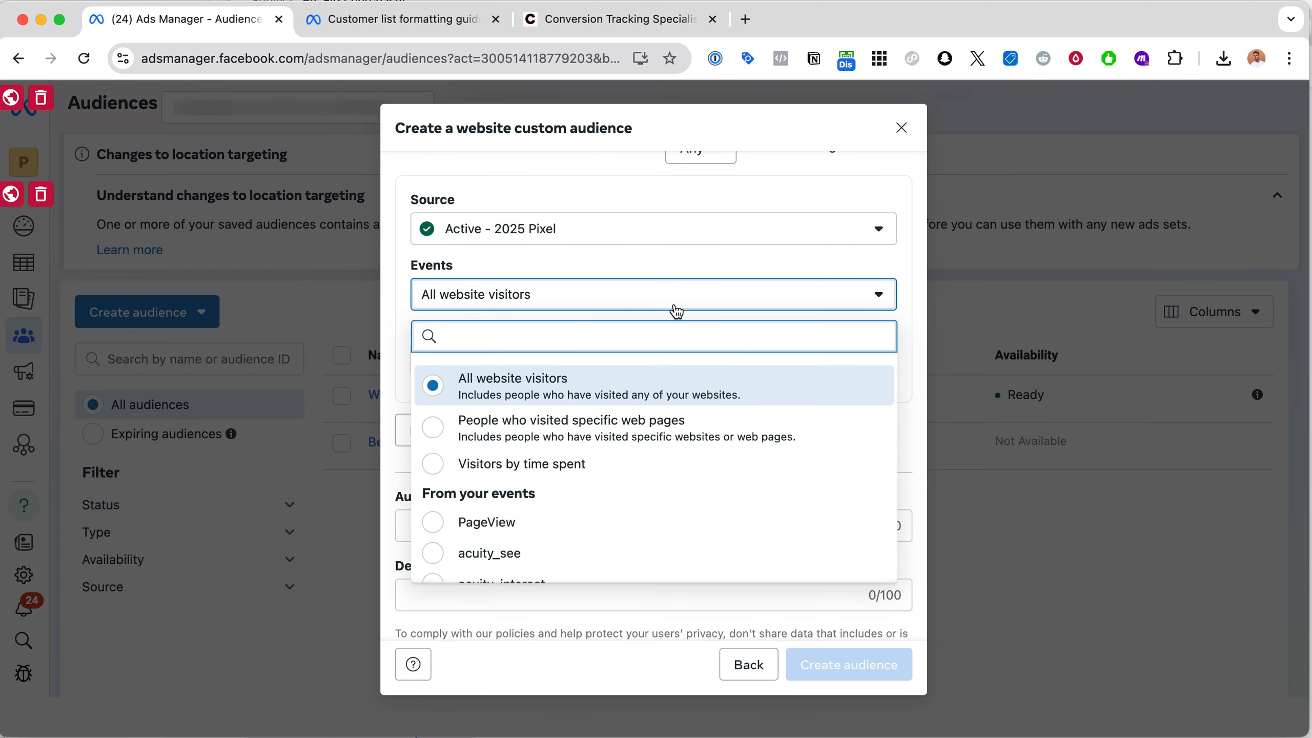
scroll(681, 391, down, 5)
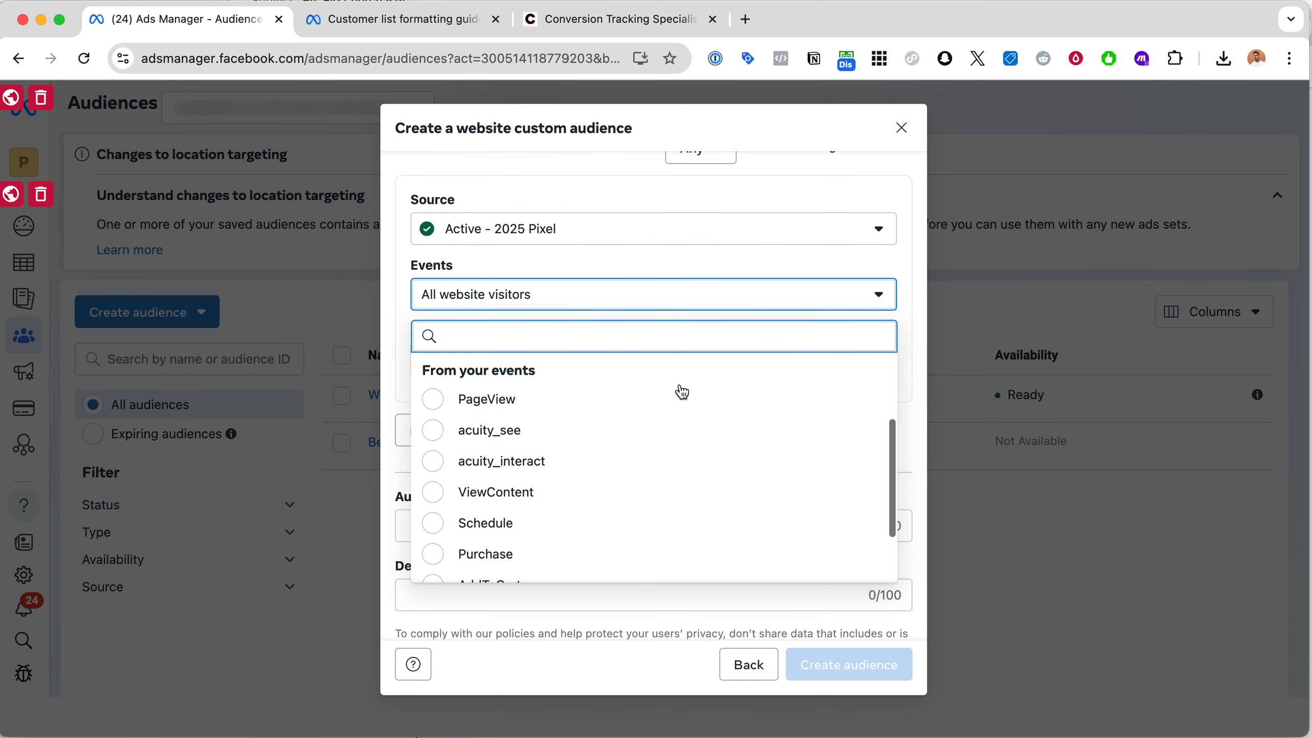
scroll(681, 391, down, 2)
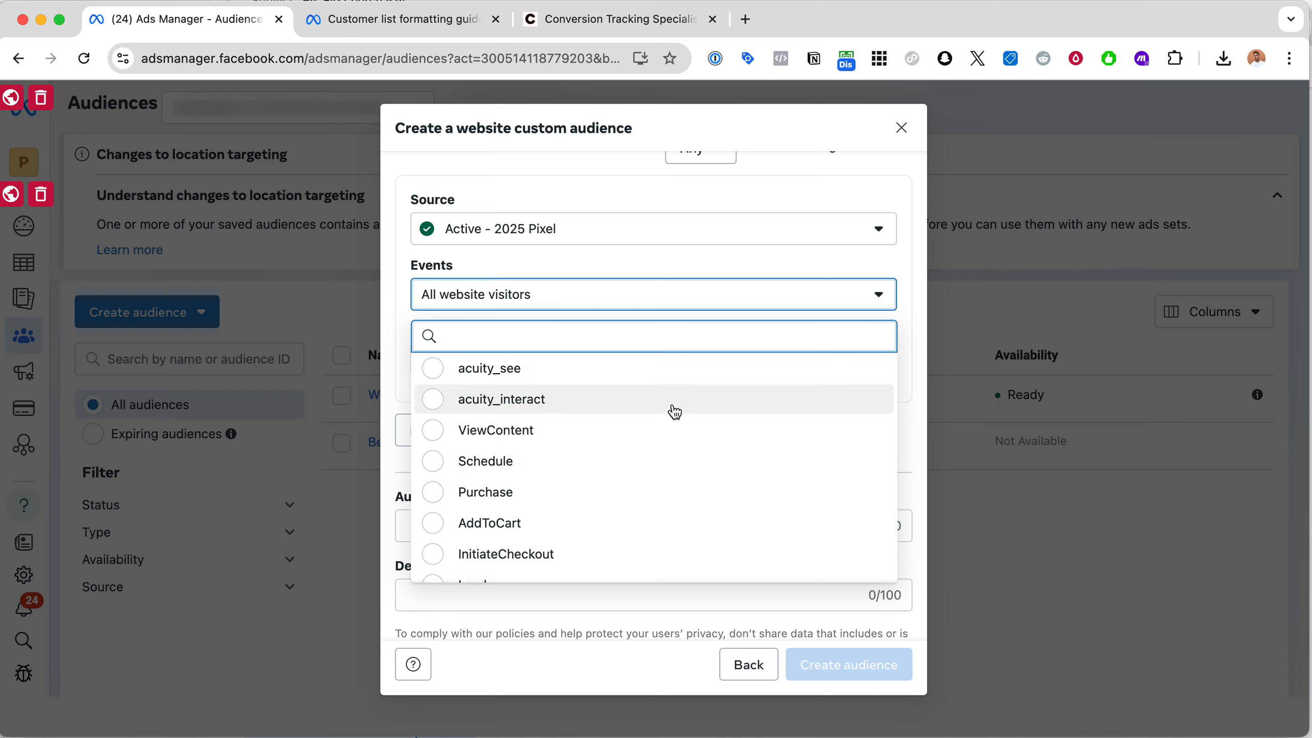
scroll(671, 412, down, 1)
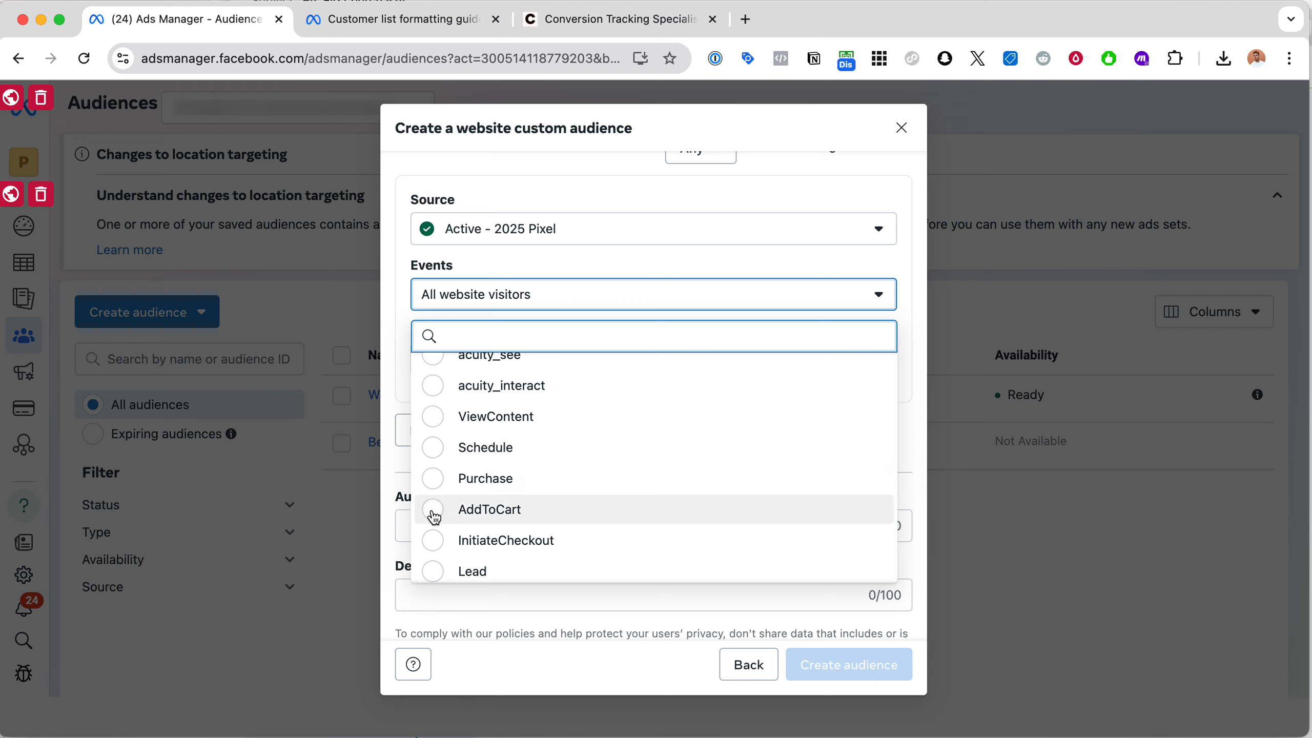
click(436, 512)
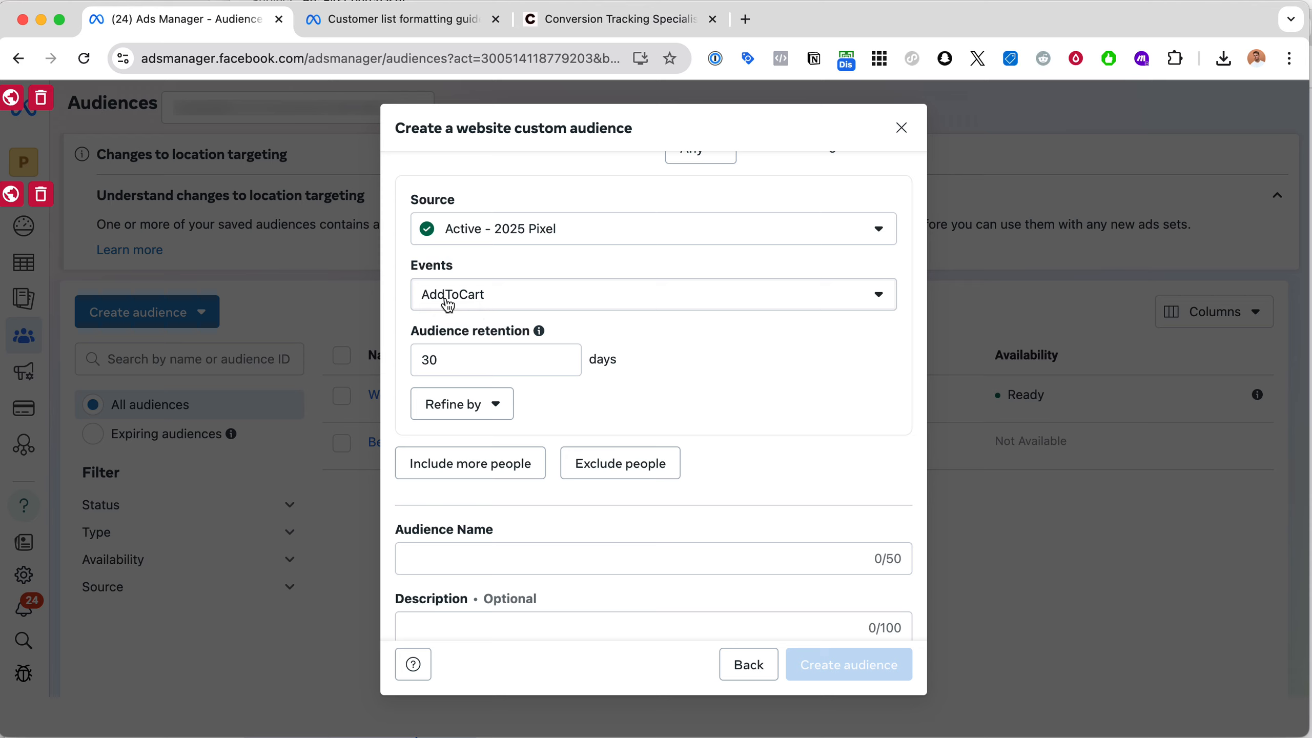
Step: Add an exclusion for people with the Purchase event from the Active - 2025 Pixel source
scroll(490, 335, down, 1)
click(622, 454)
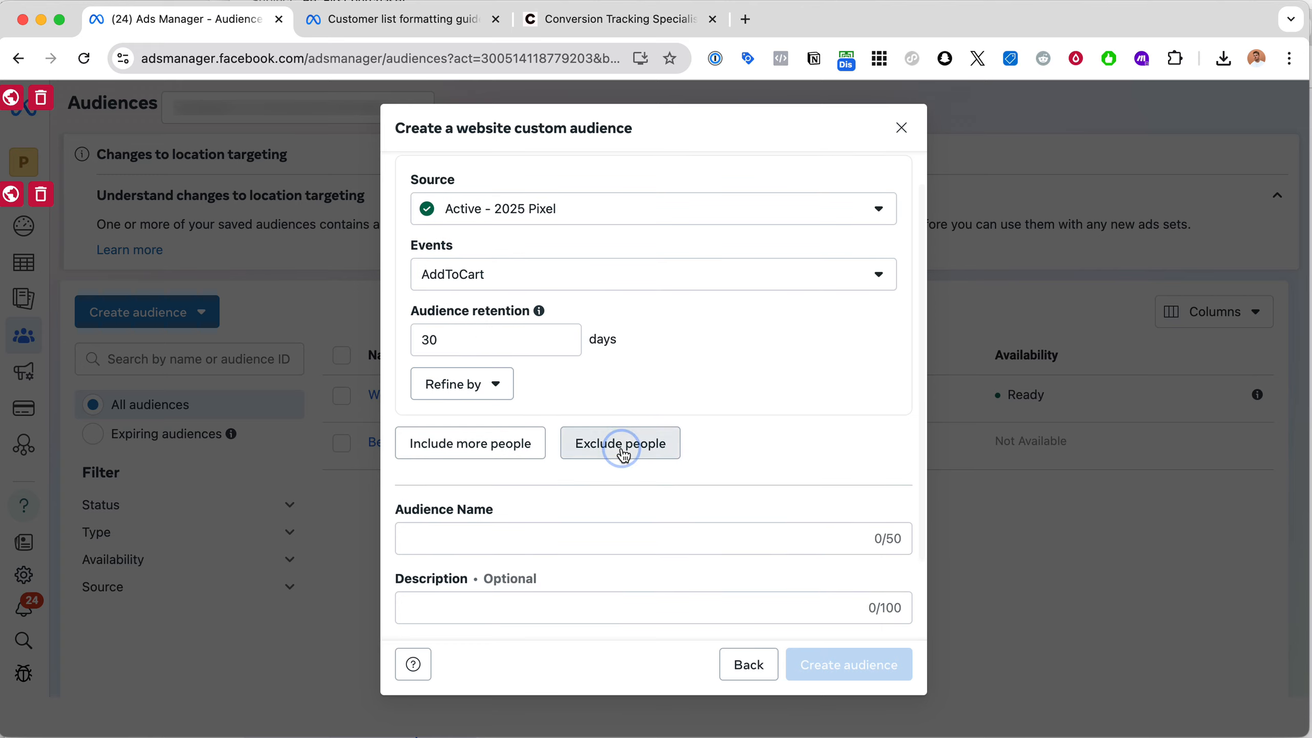
scroll(627, 431, down, 3)
click(624, 419)
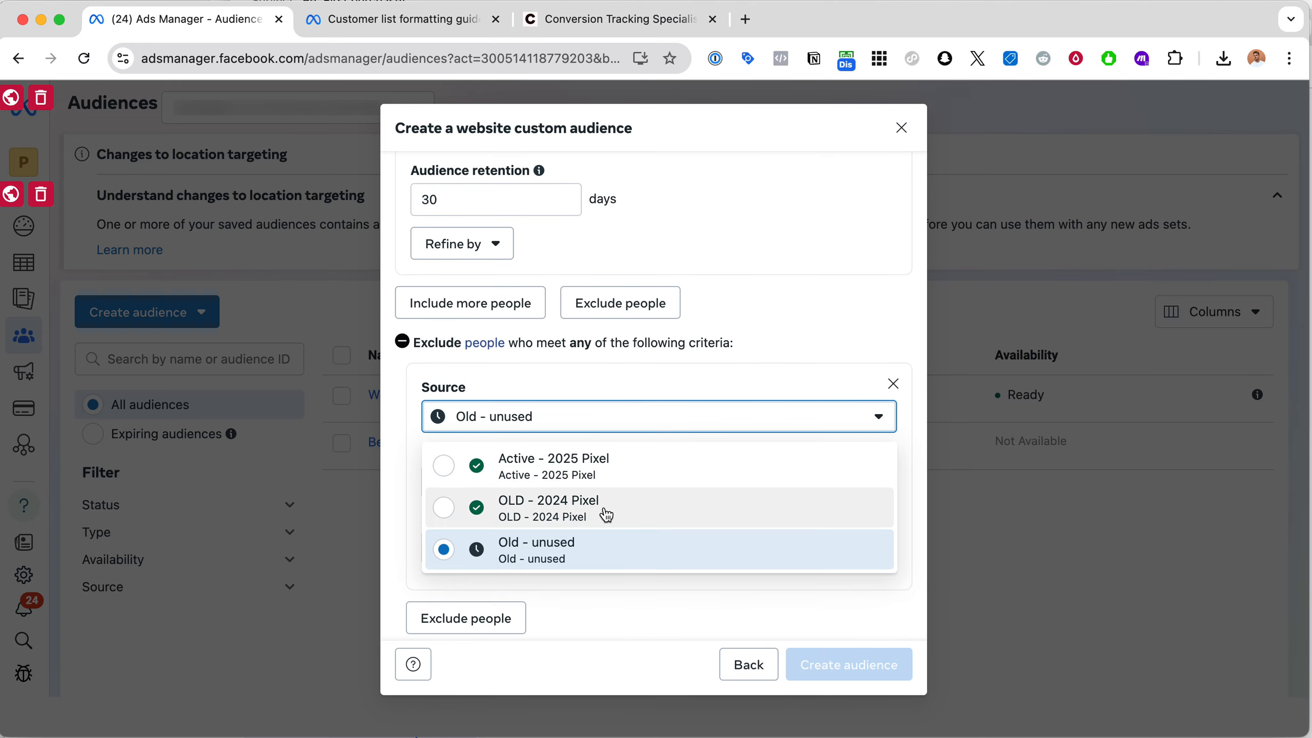
click(516, 468)
scroll(606, 437, down, 2)
click(606, 434)
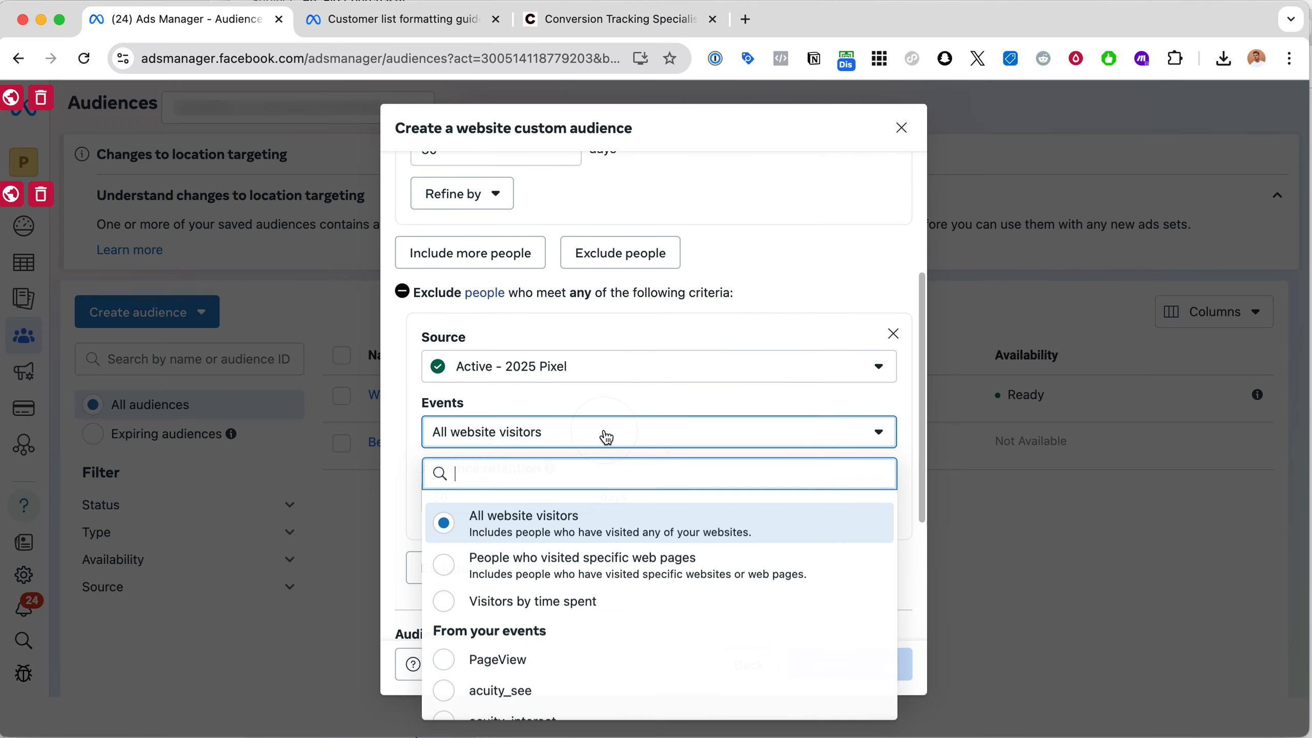
scroll(601, 583, down, 4)
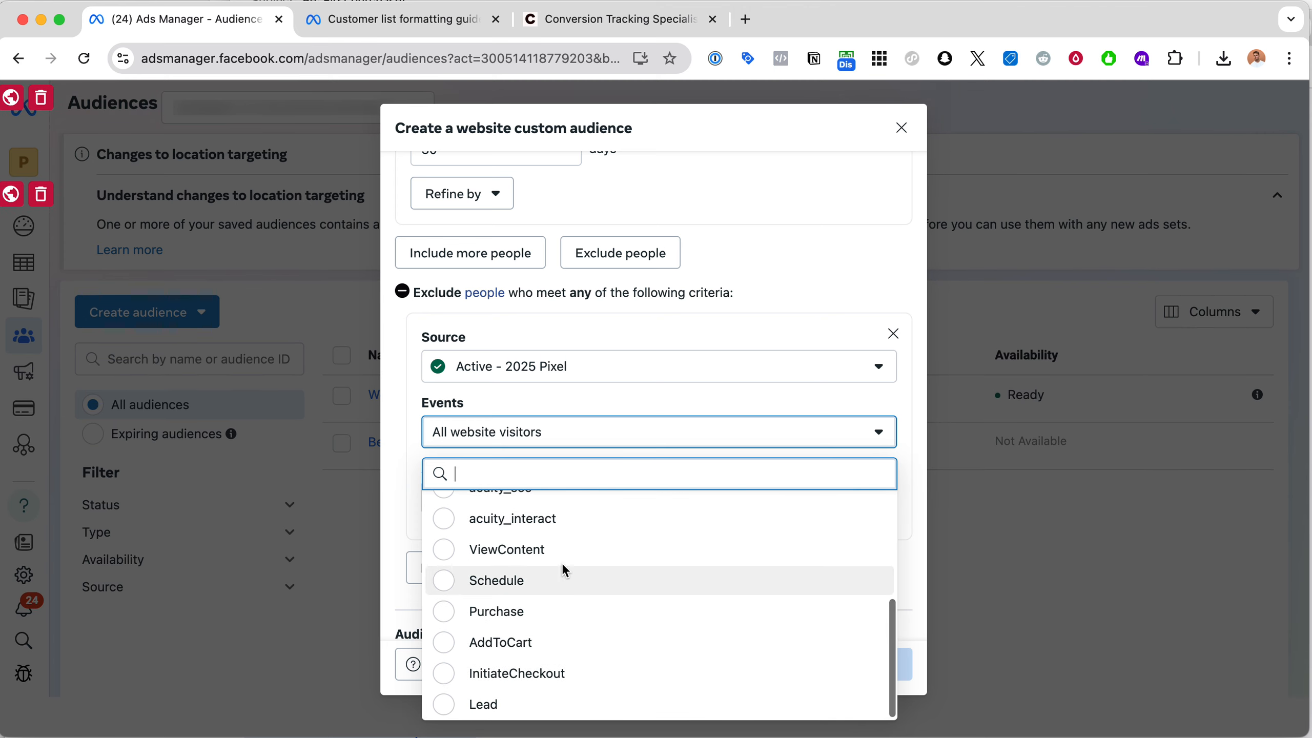
click(443, 614)
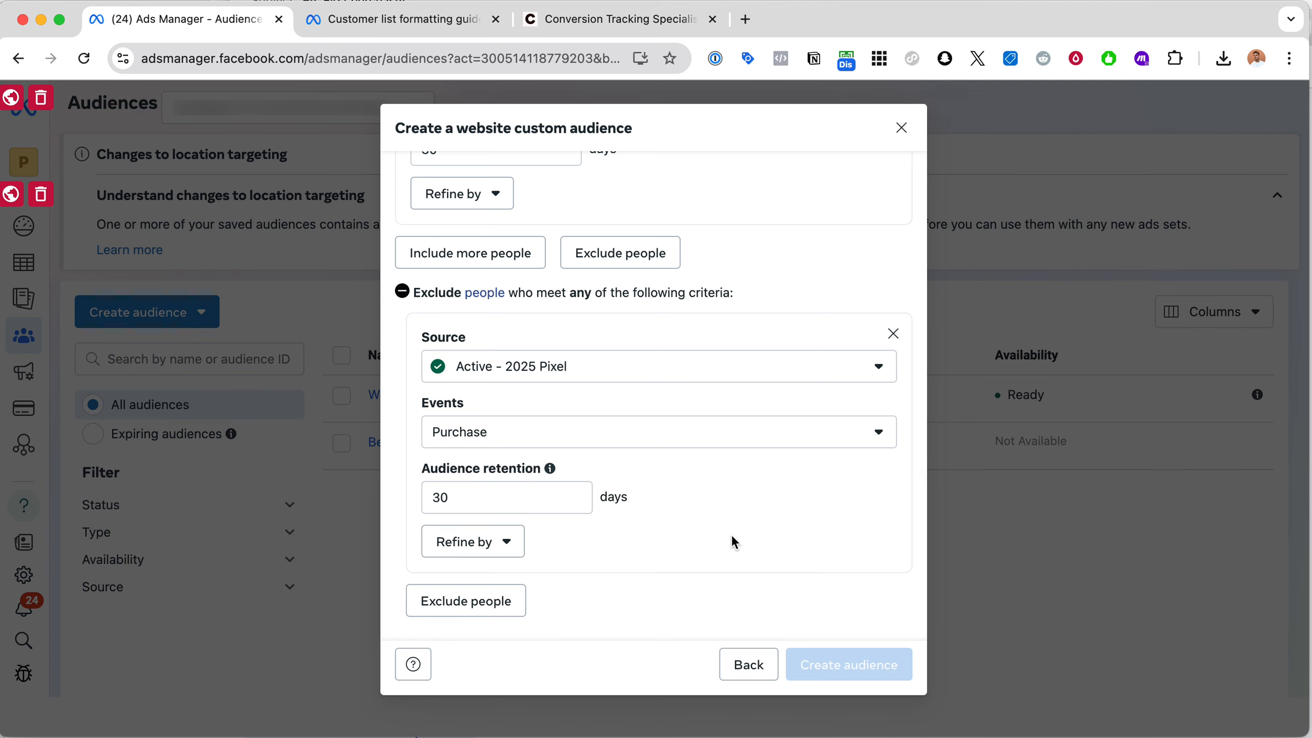
Step: Review the audience's inclusion and exclusion criteria, comparing their sources, events and retention periods
scroll(749, 540, up, 2)
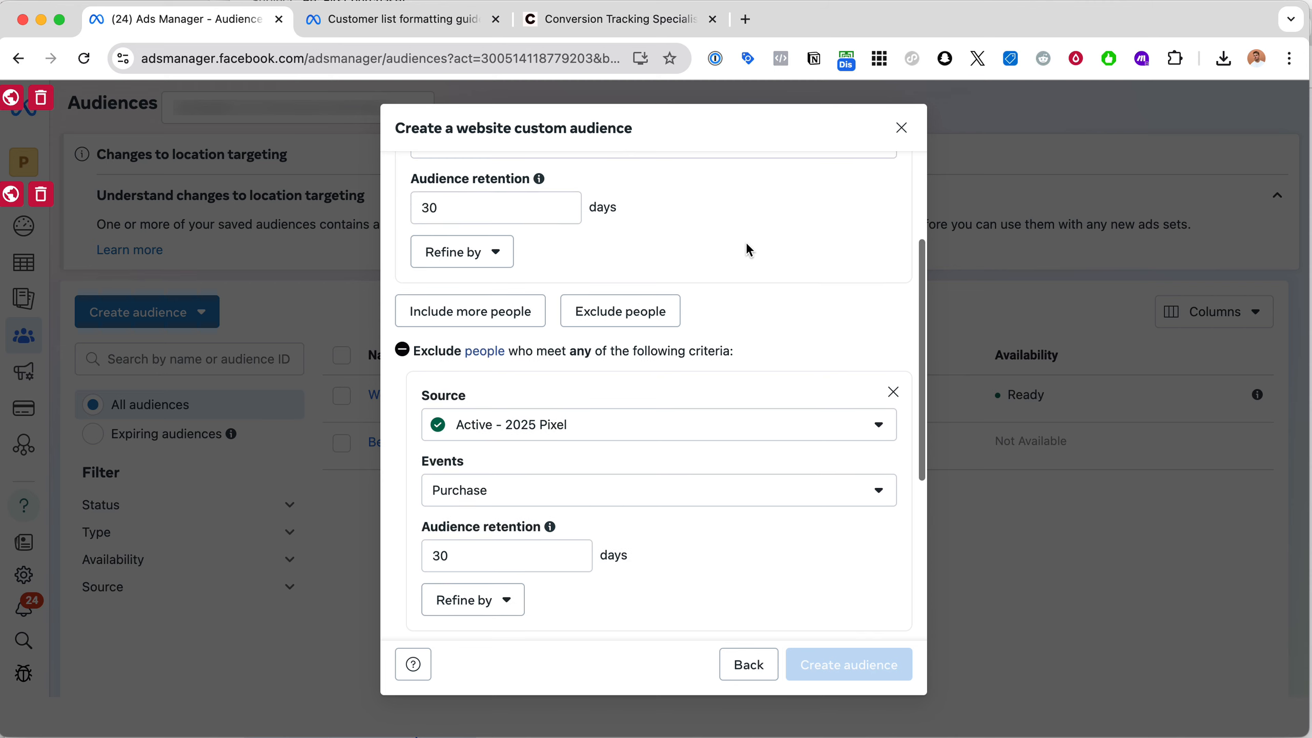
scroll(720, 297, up, 2)
scroll(723, 298, up, 2)
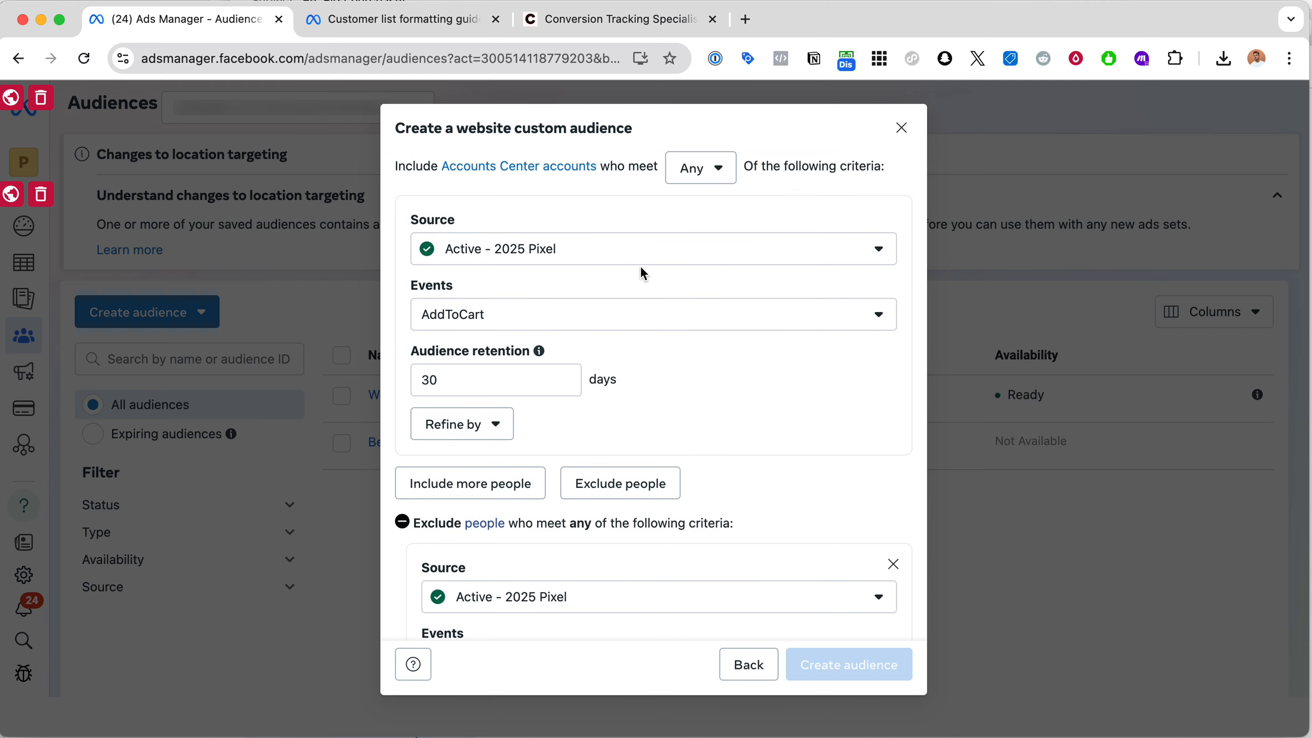
scroll(640, 269, down, 2)
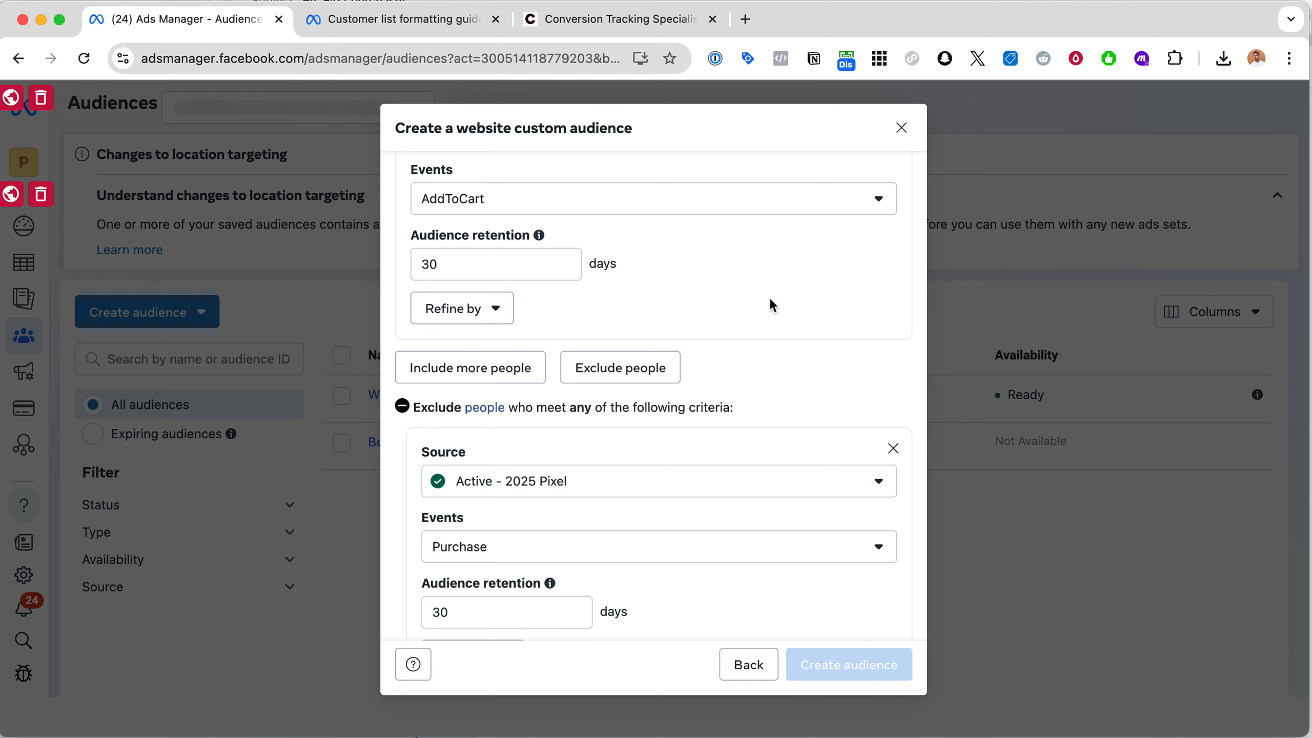
scroll(796, 337, down, 1)
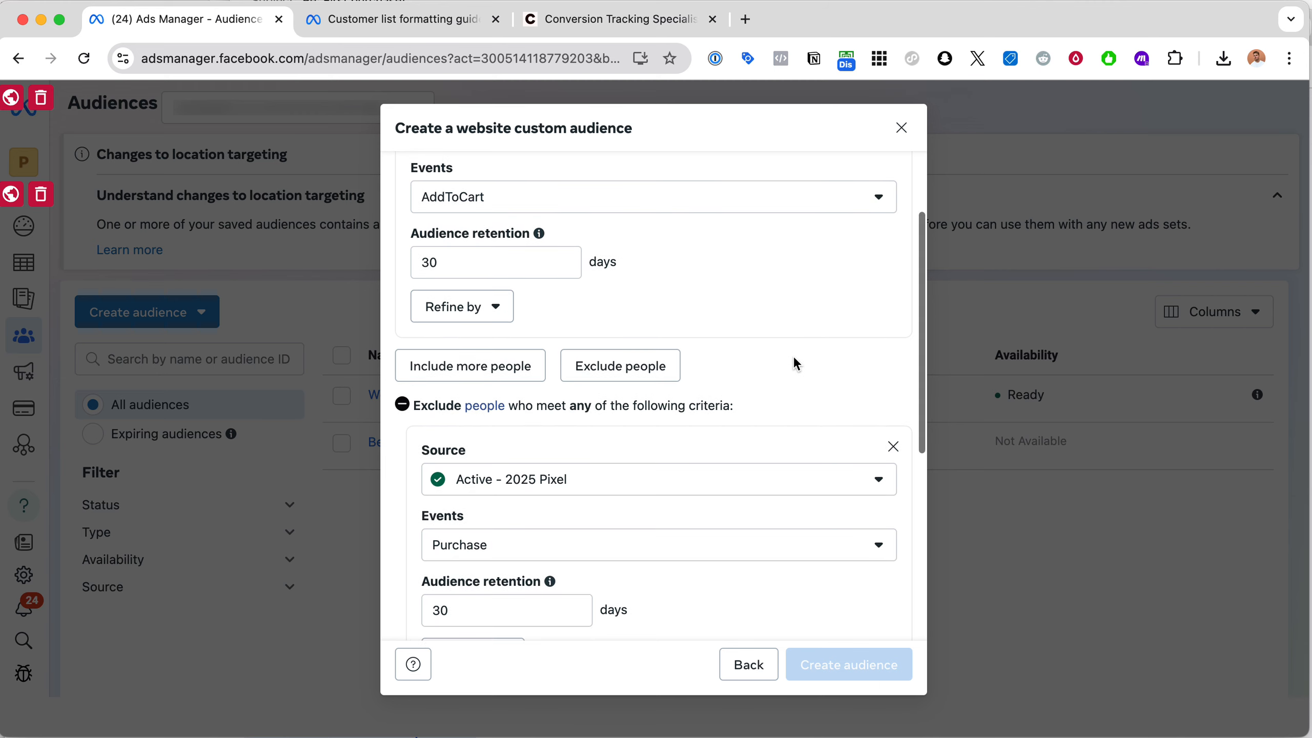
scroll(737, 324, down, 2)
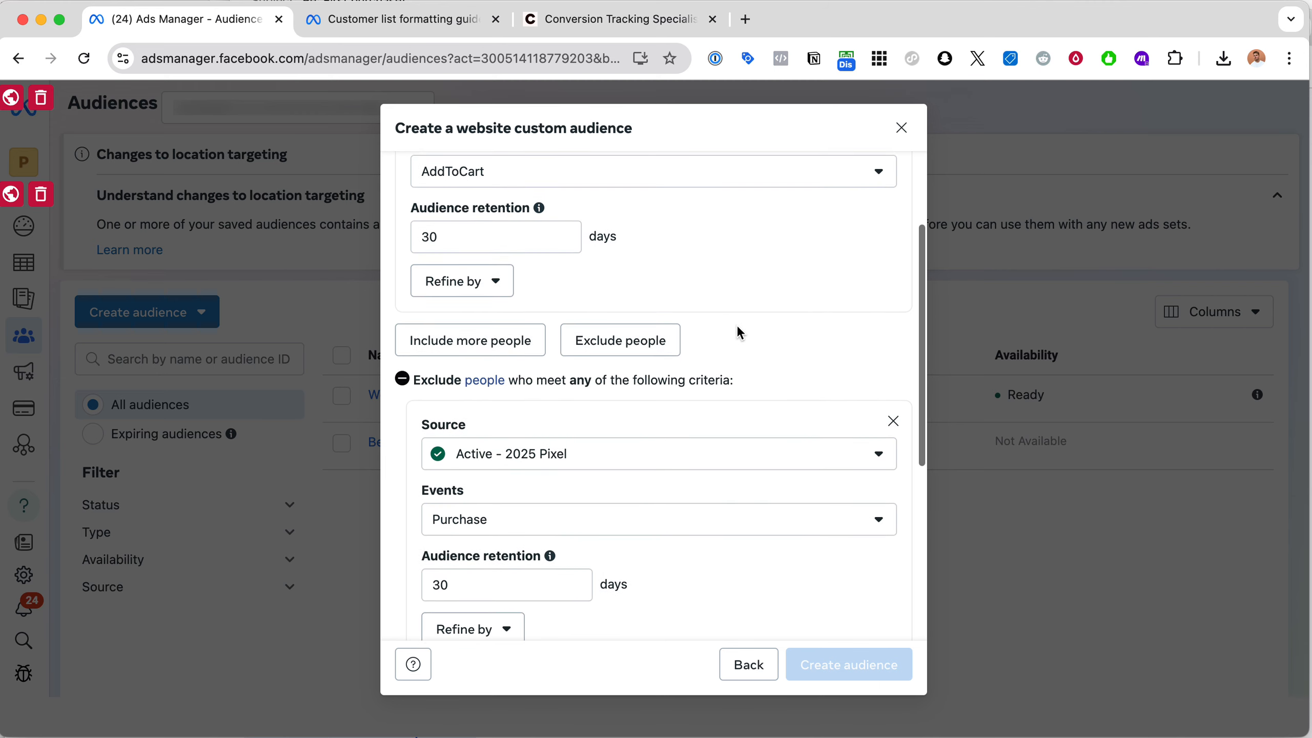
scroll(616, 197, up, 2)
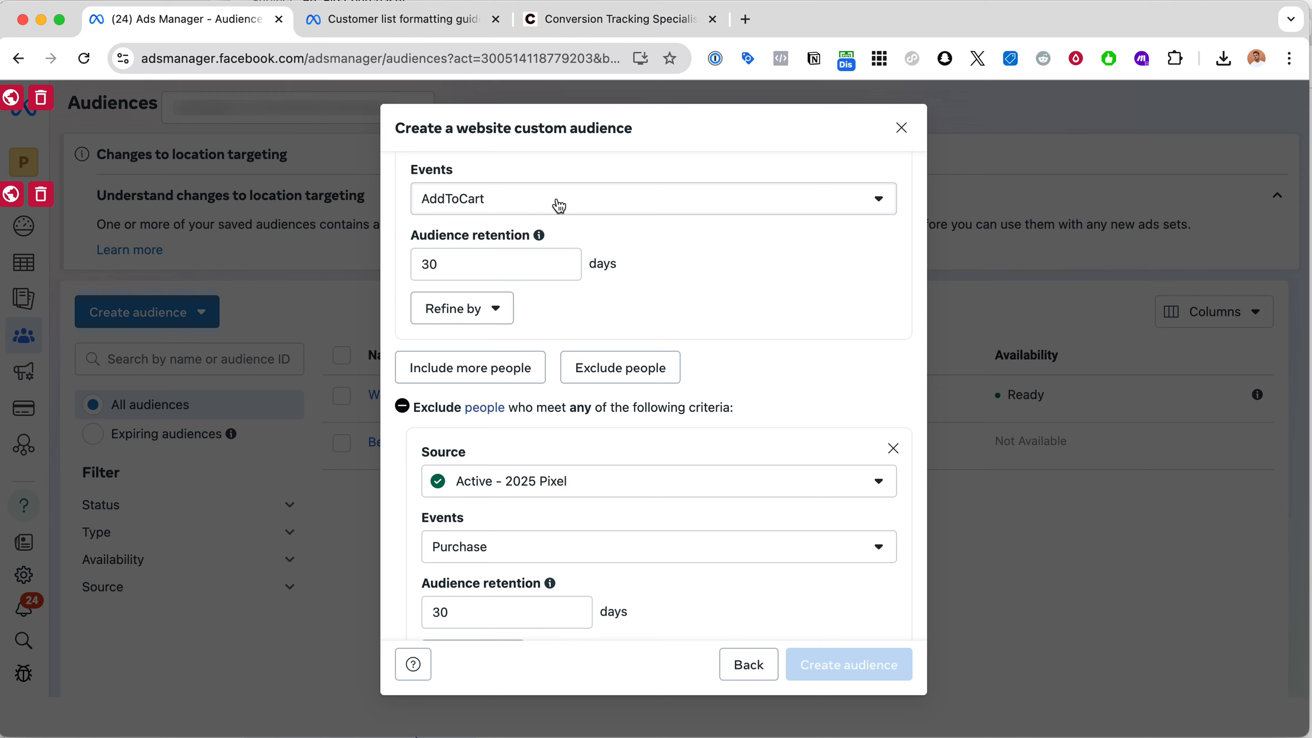
scroll(742, 294, down, 1)
scroll(742, 295, down, 2)
scroll(647, 457, up, 1)
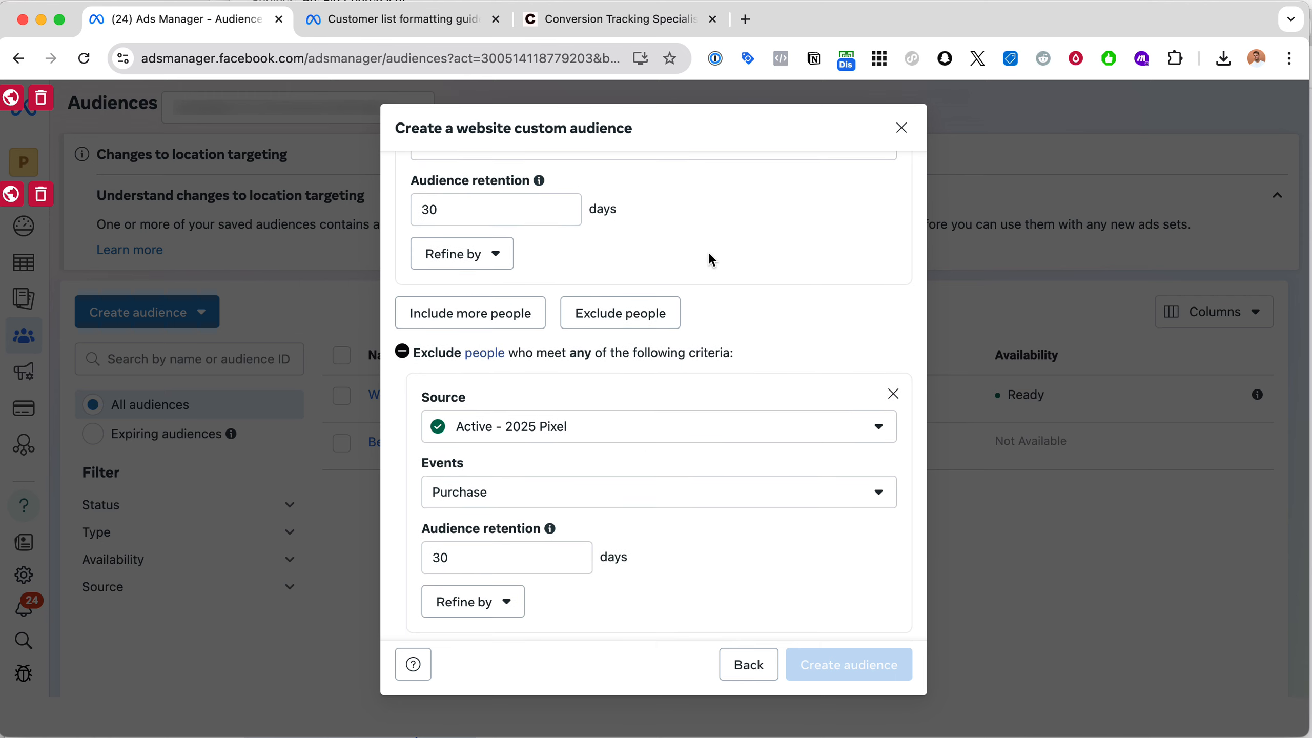
scroll(711, 256, down, 1)
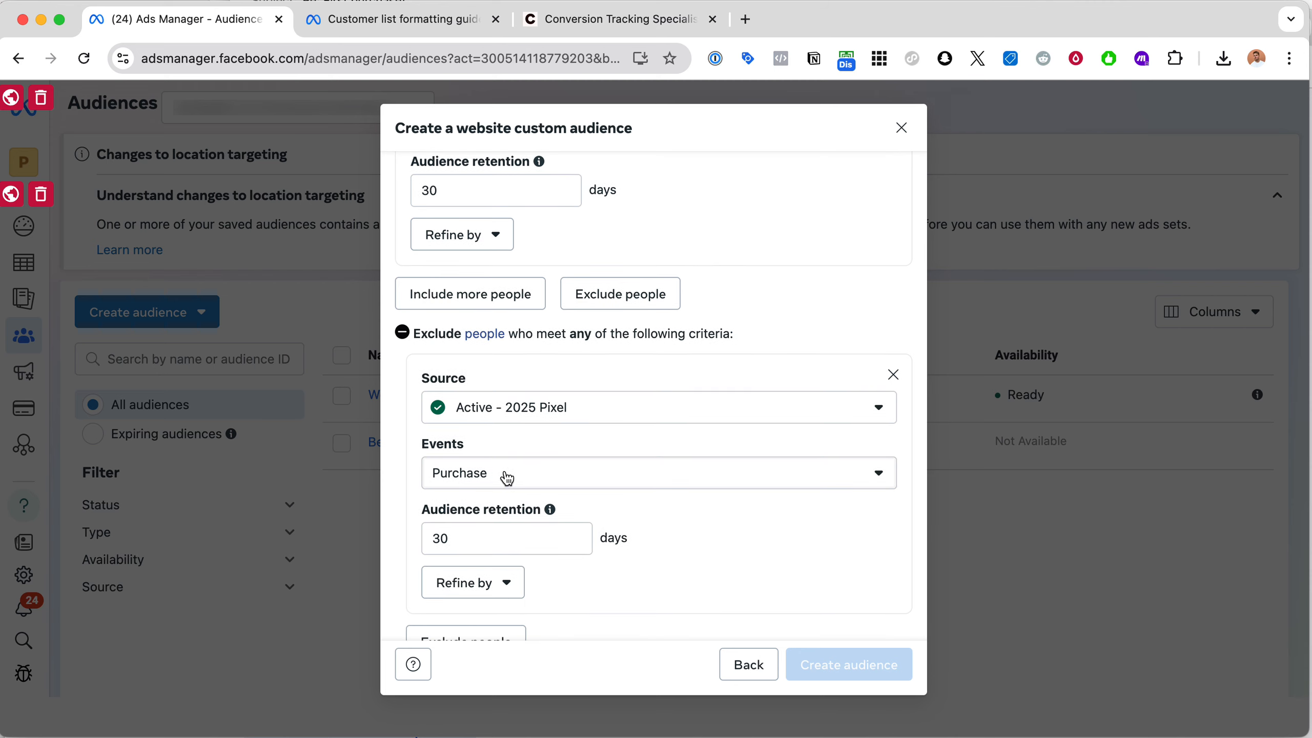
Step: Look through the event options available for the exclusion, keeping Purchase, and recheck both sets of criteria
click(508, 477)
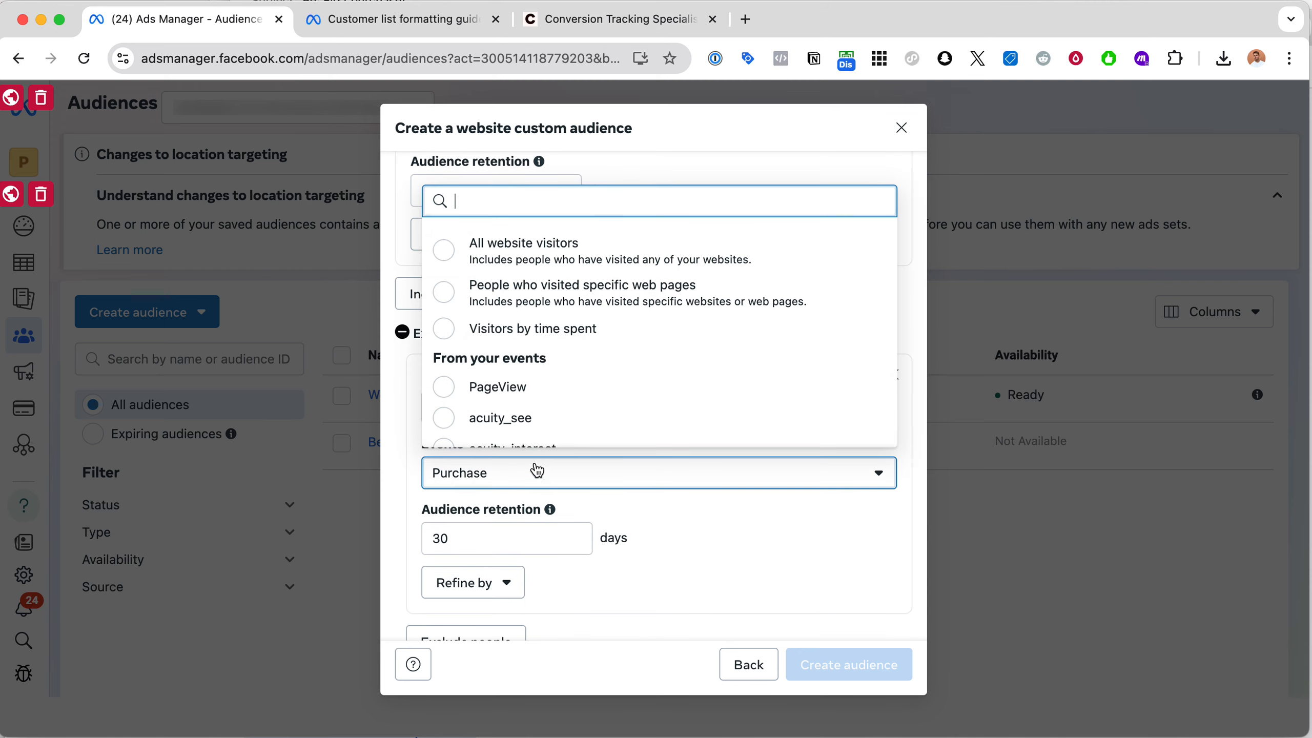
click(390, 280)
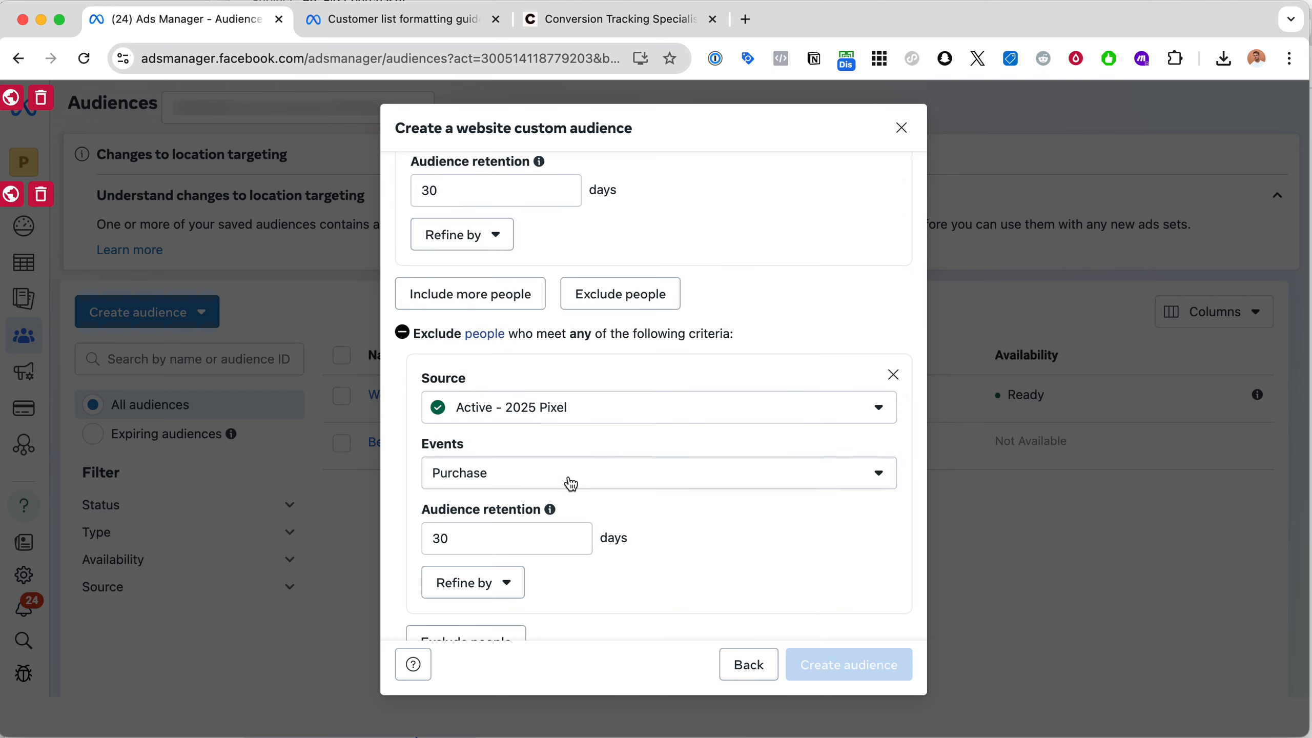
click(571, 483)
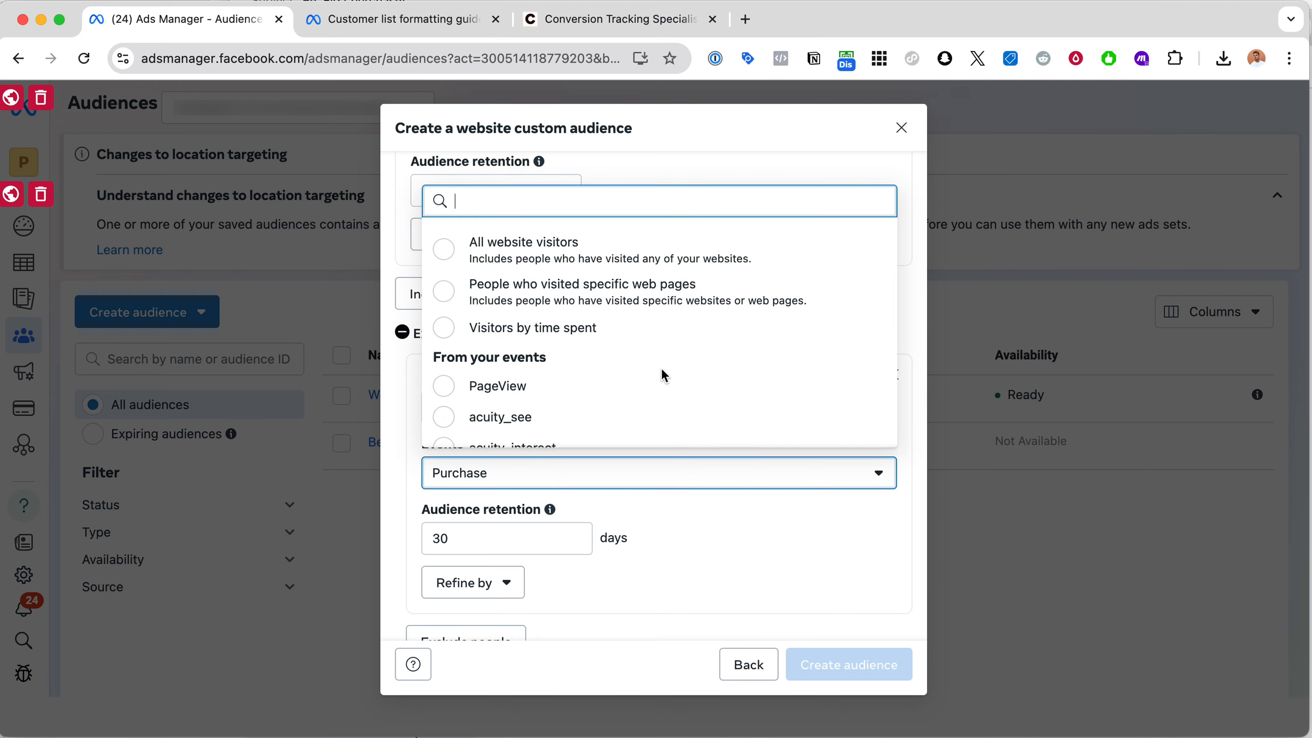
scroll(661, 375, down, 2)
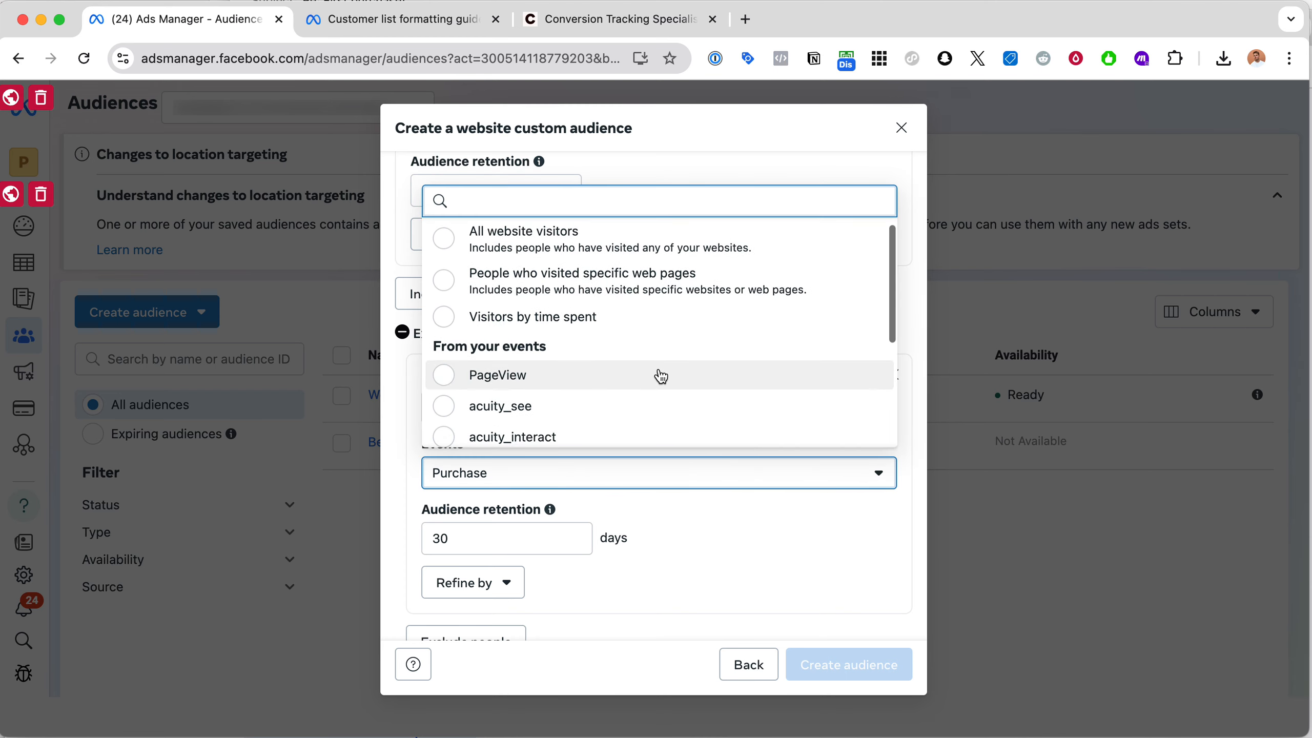
click(914, 349)
scroll(914, 349, up, 3)
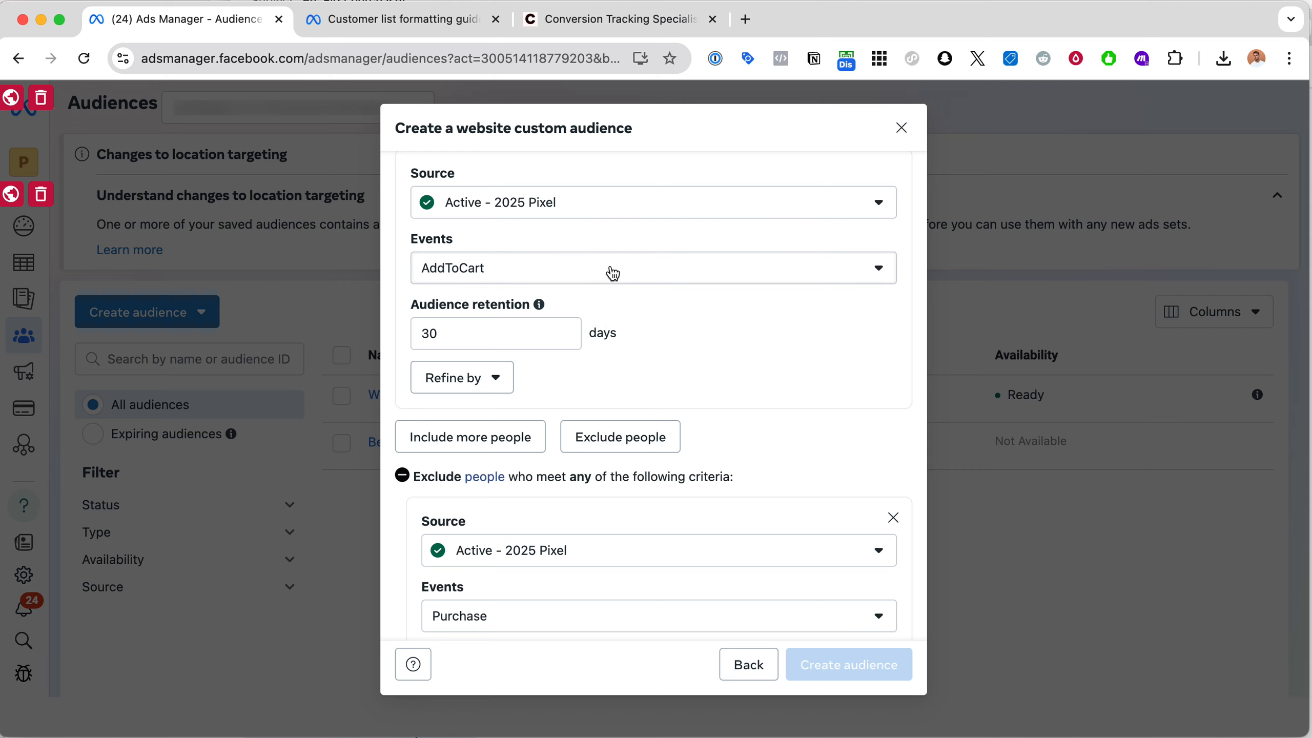
scroll(612, 272, down, 3)
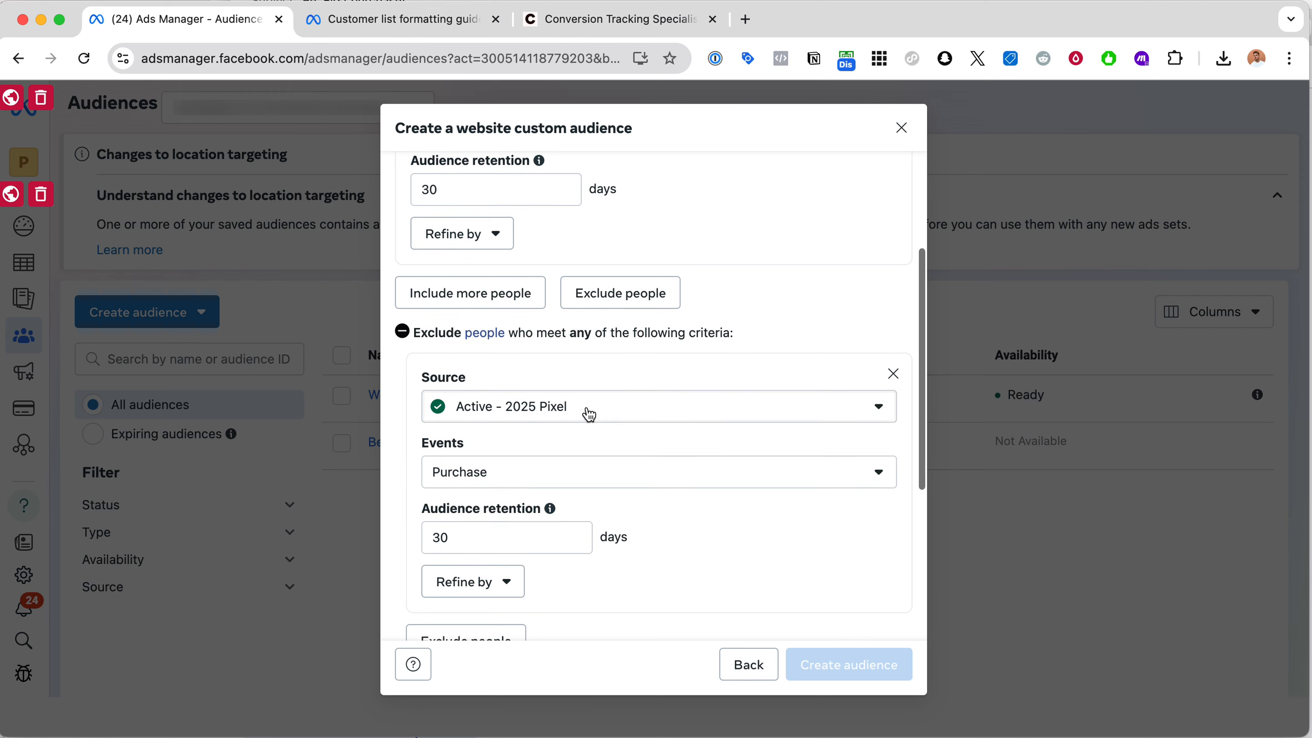
scroll(586, 410, down, 1)
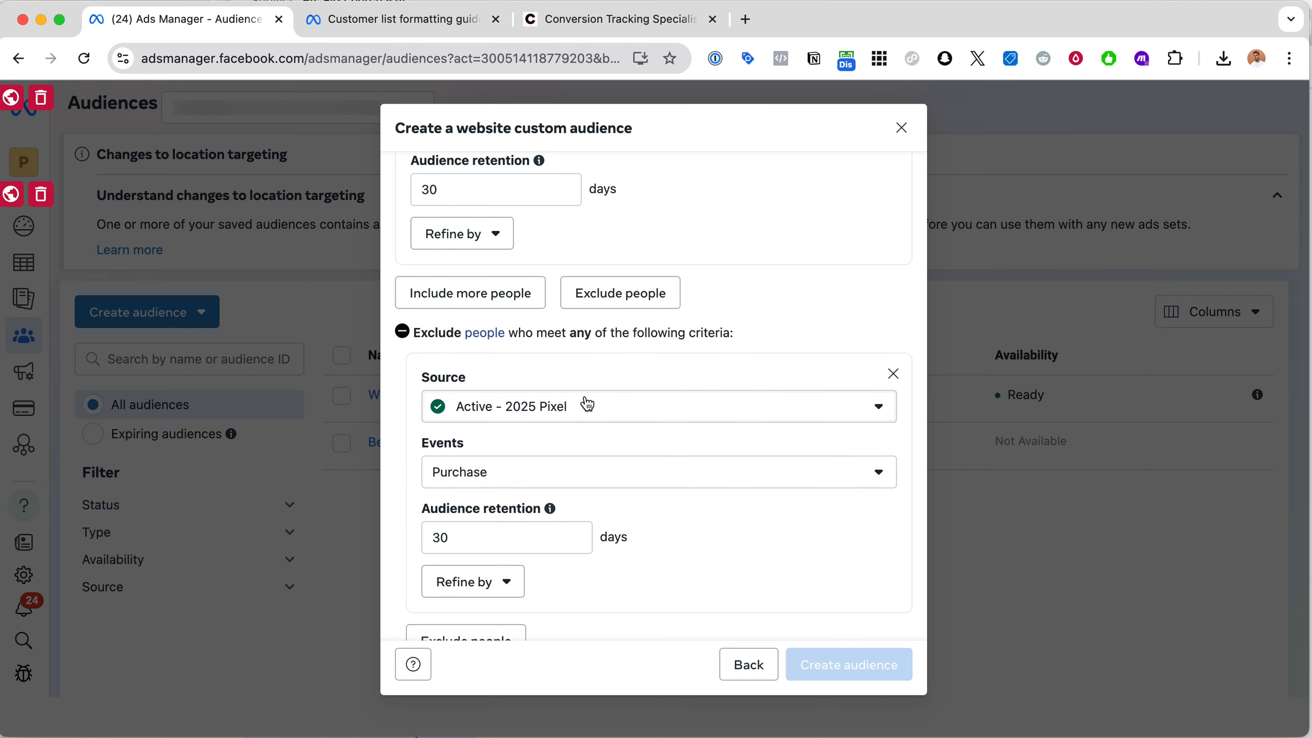
Step: Copy the audience name "30 Days - Acuity interact but no purchase" into the description
scroll(586, 404, down, 6)
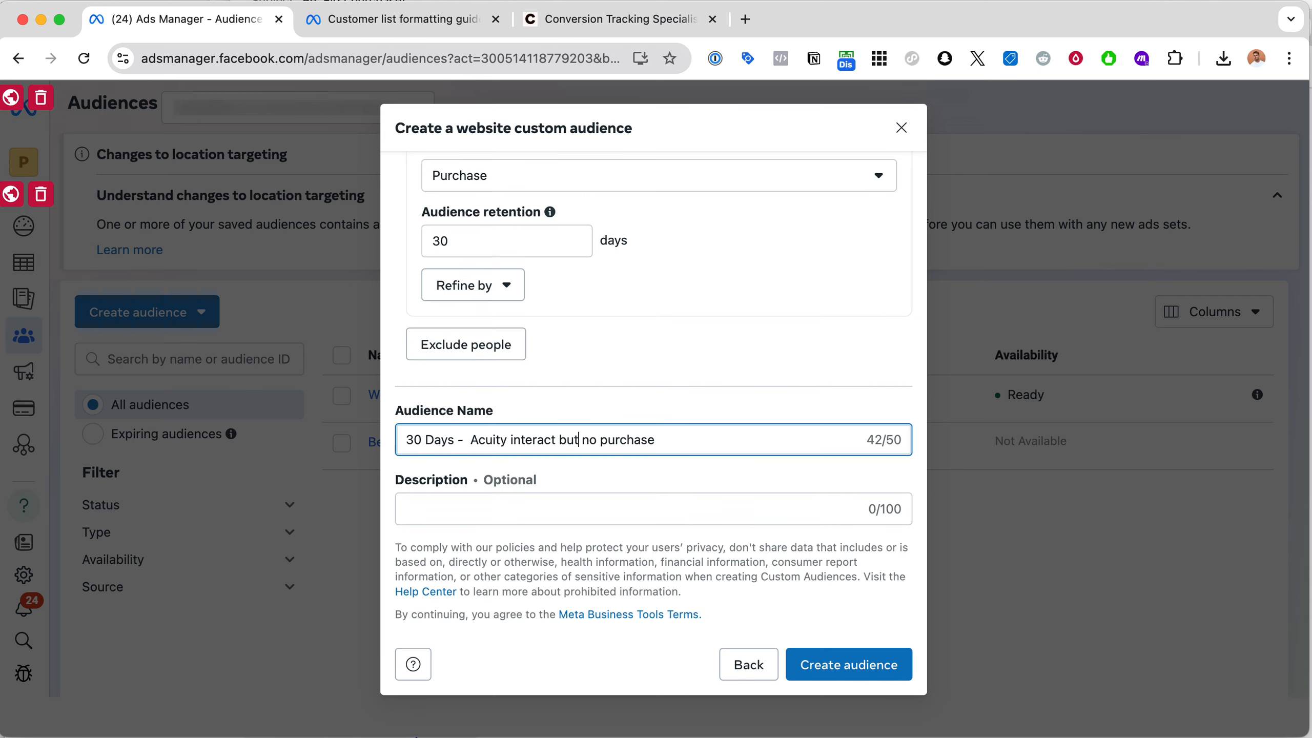
drag(683, 437, 369, 439)
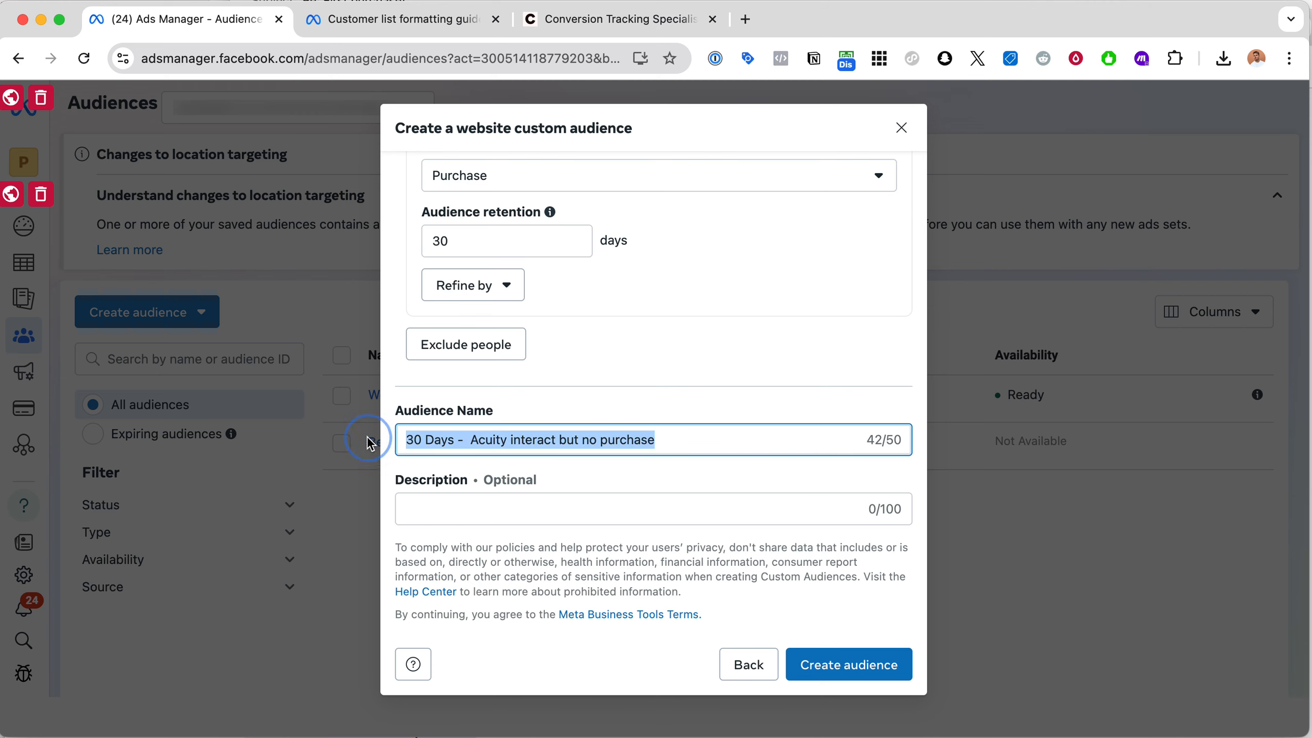
click(509, 504)
scroll(512, 502, up, 1)
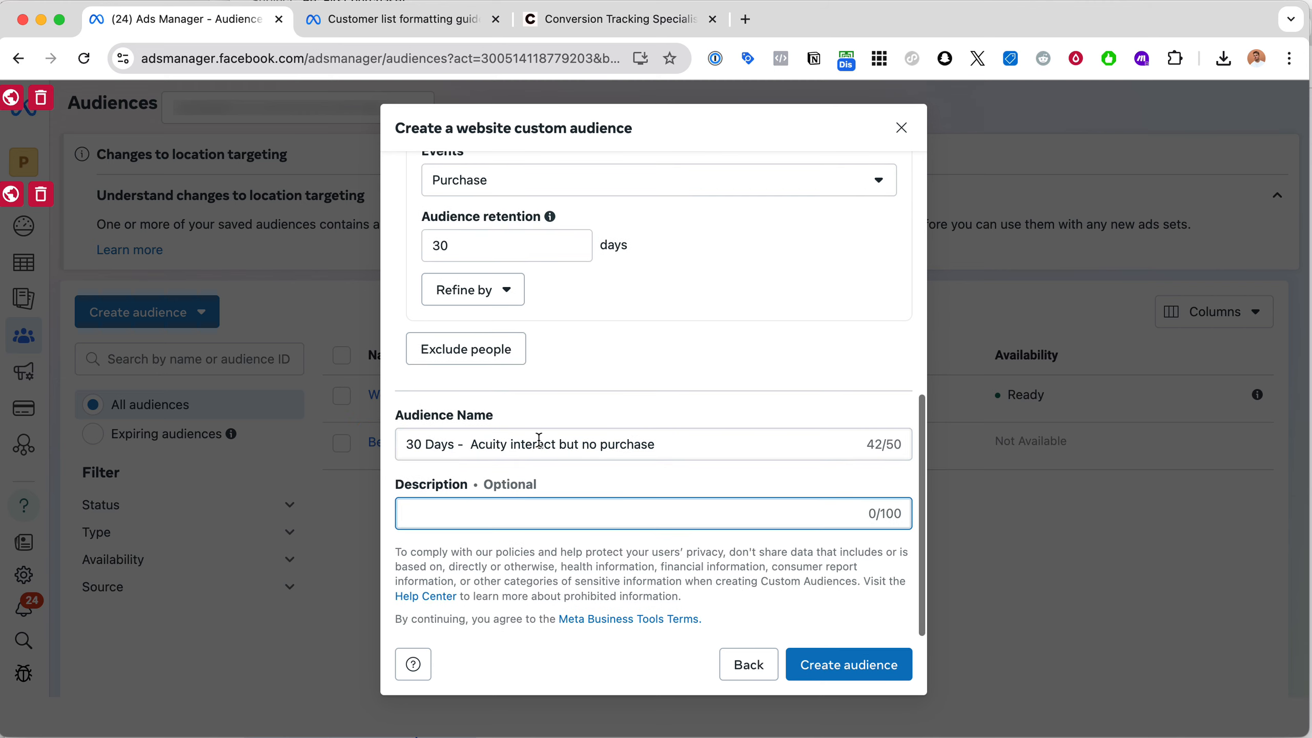
triple_click(538, 439)
key(super+c)
click(539, 516)
key(super+v)
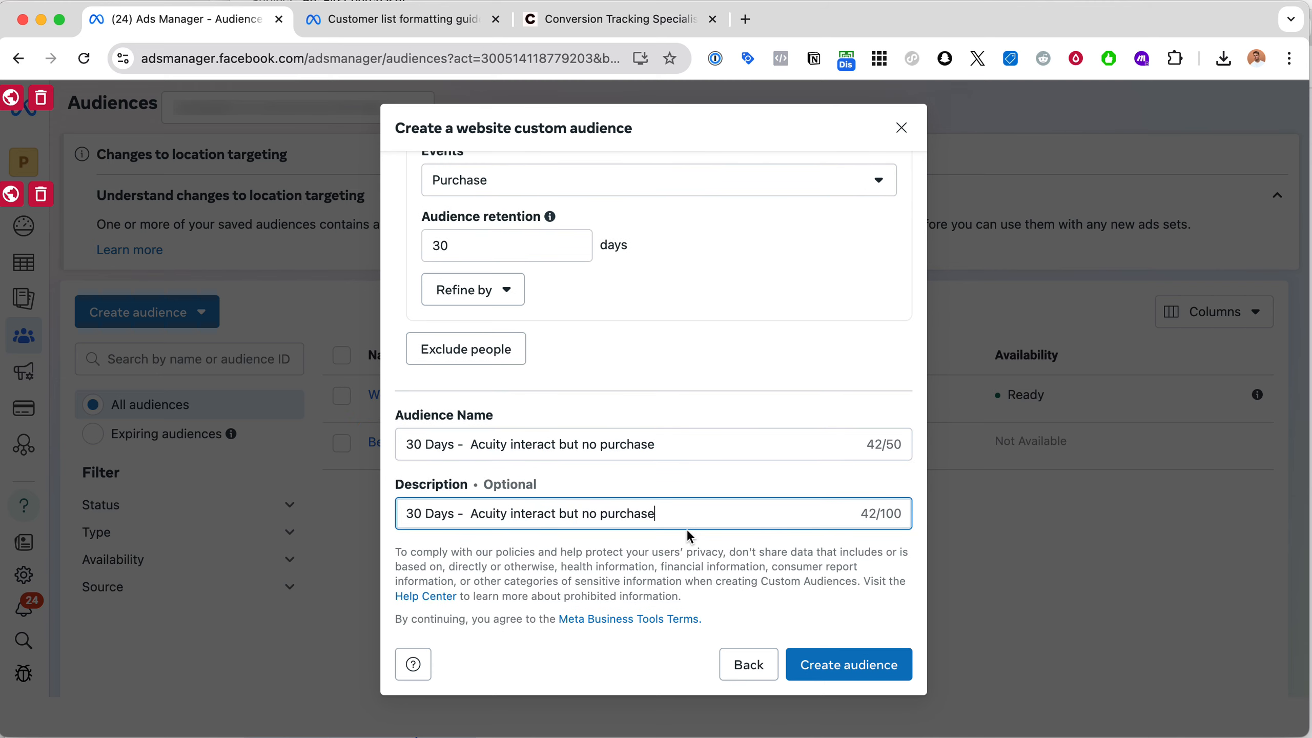
Step: Create the website custom audience and read the notice about how long profile matching takes
click(821, 667)
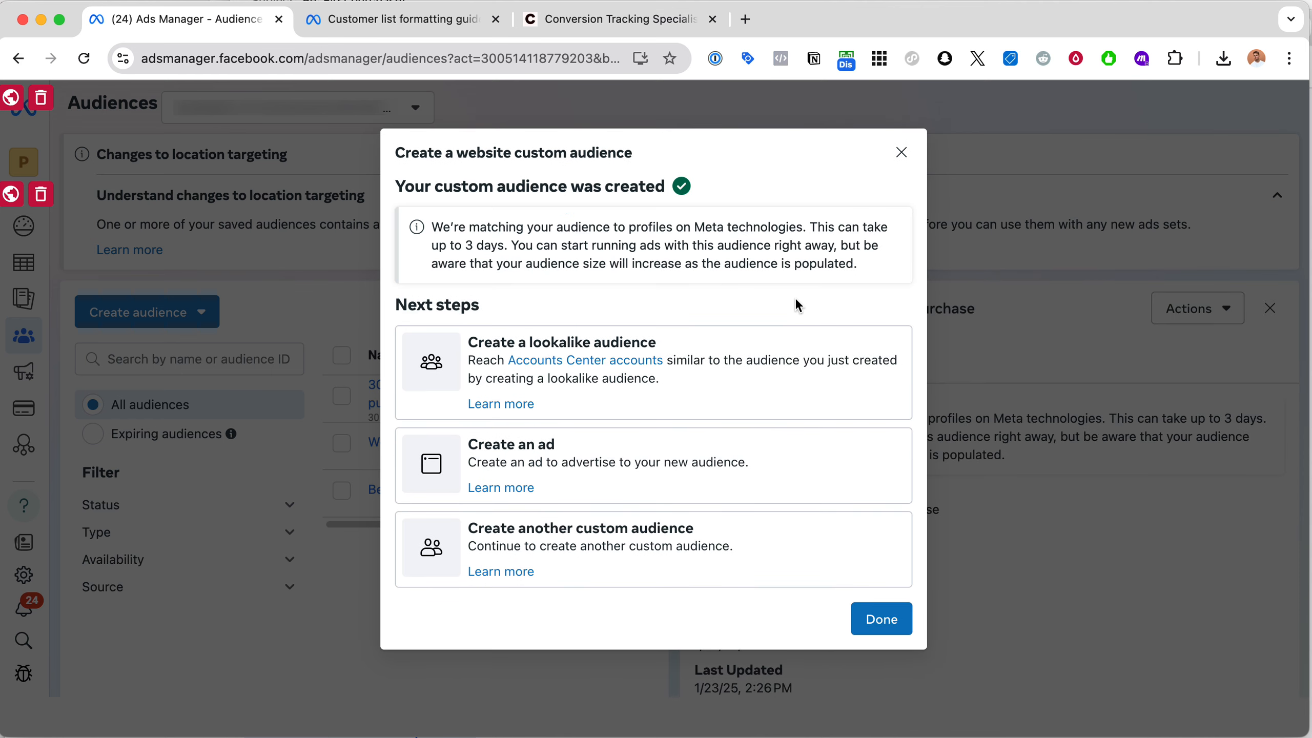
drag(803, 238, 508, 245)
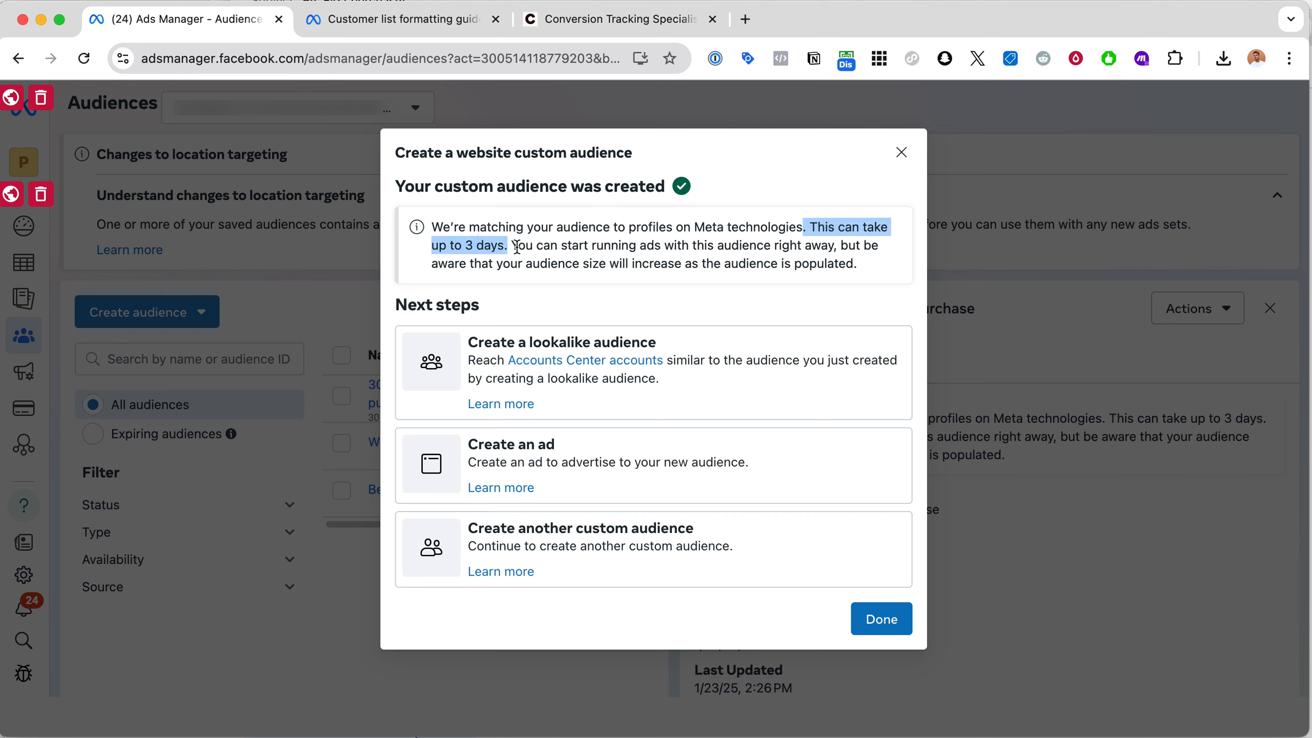
Step: Start a lookalike audience that uses the value-based source Active - 2025 Pixel
click(733, 365)
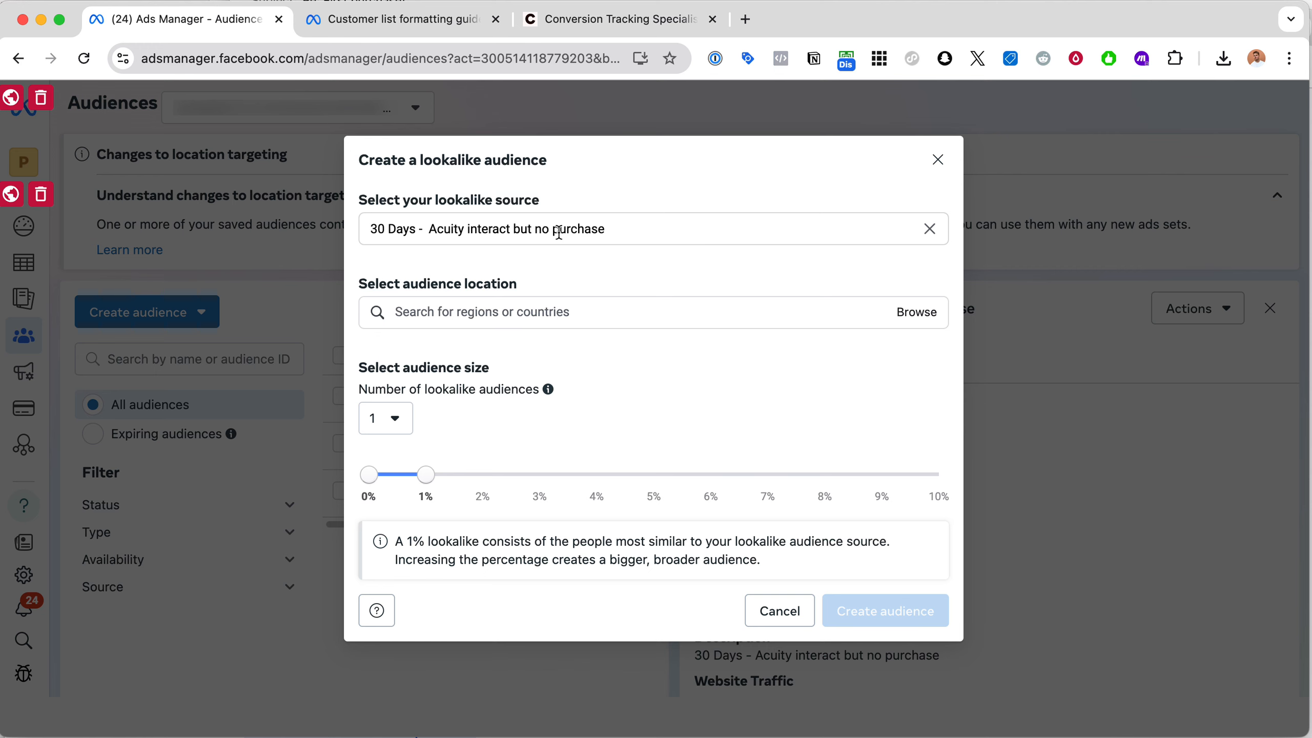
click(779, 615)
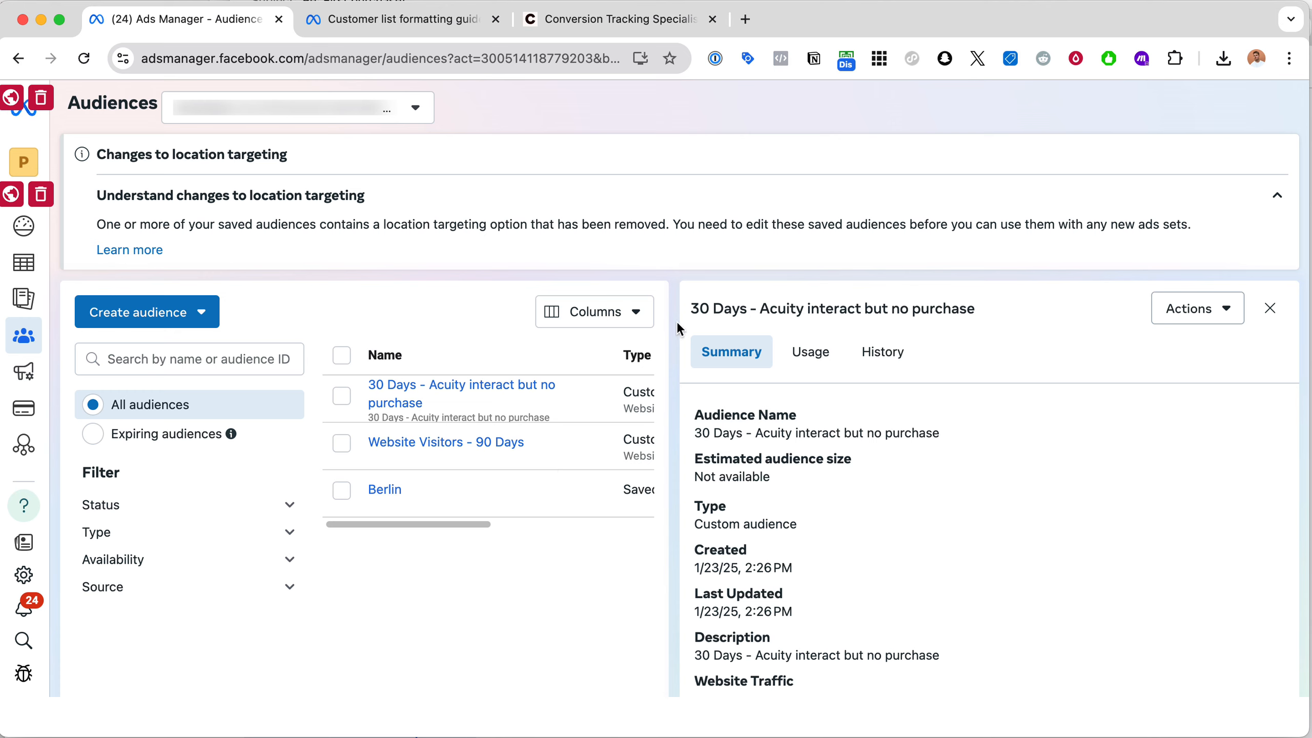
click(192, 312)
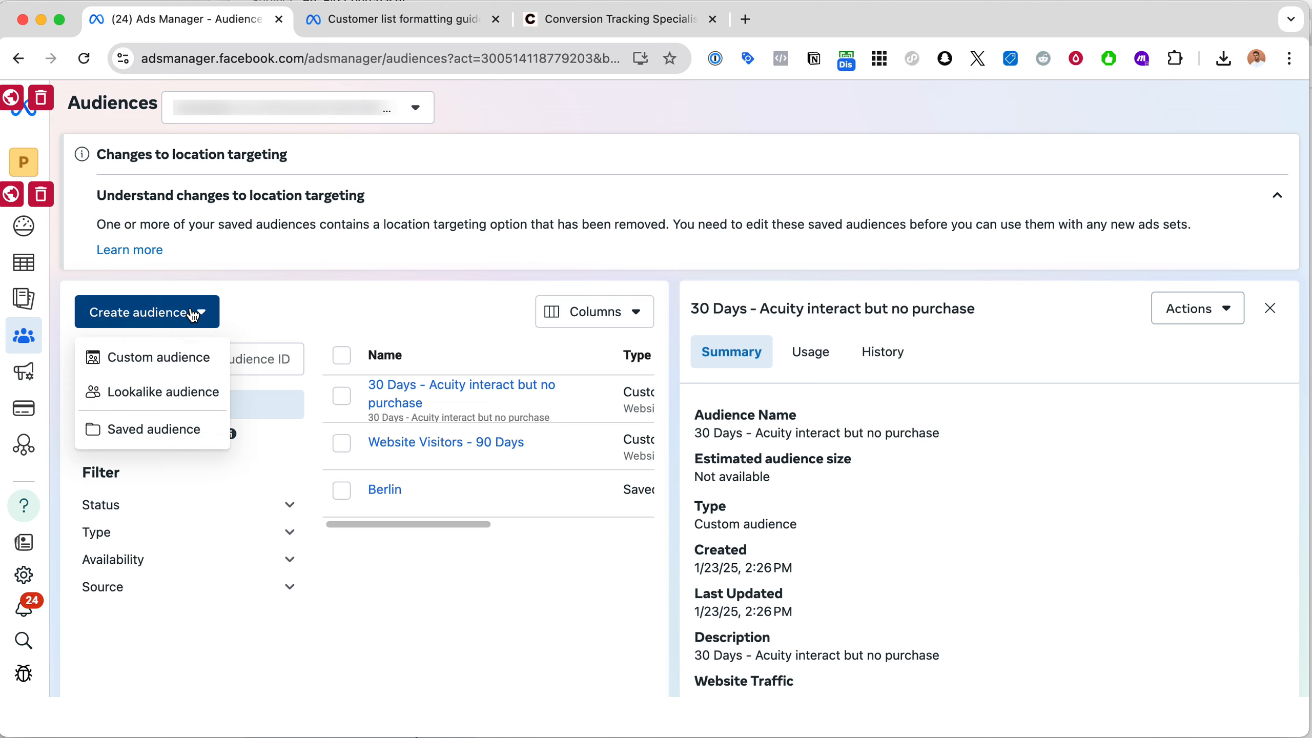
click(160, 394)
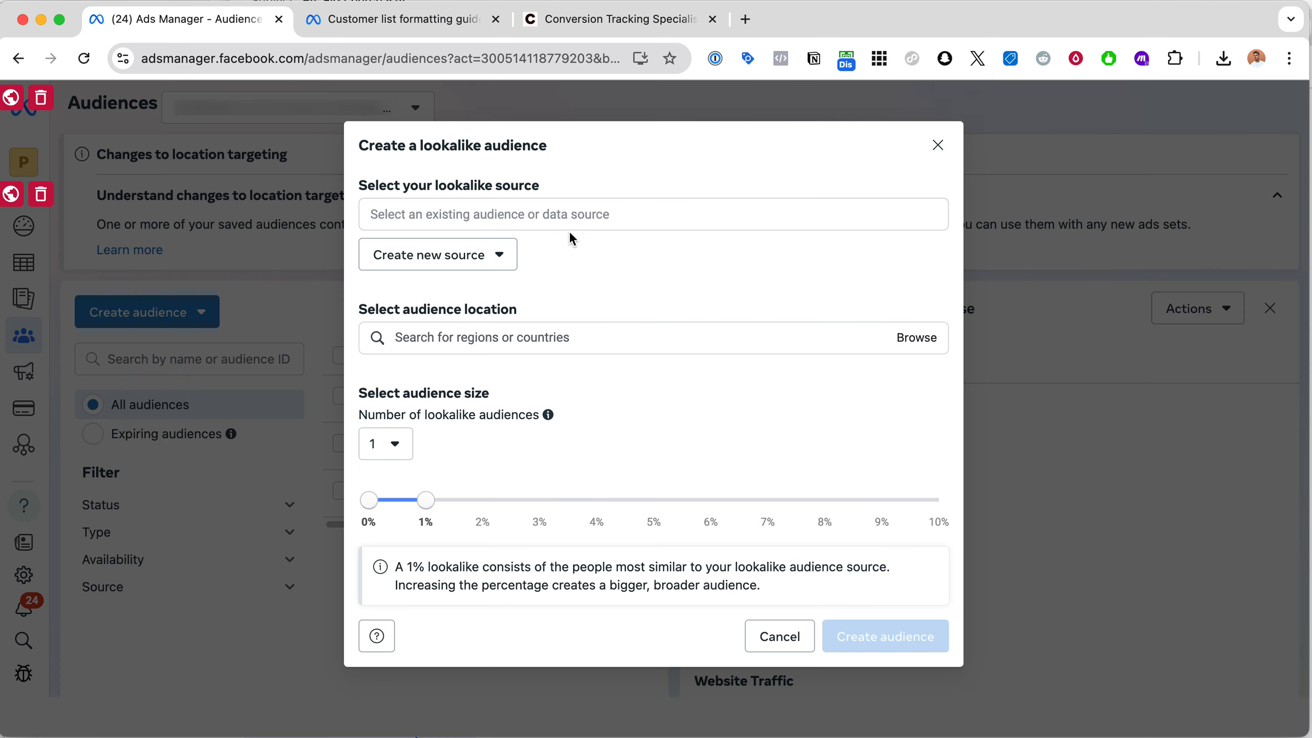
click(565, 211)
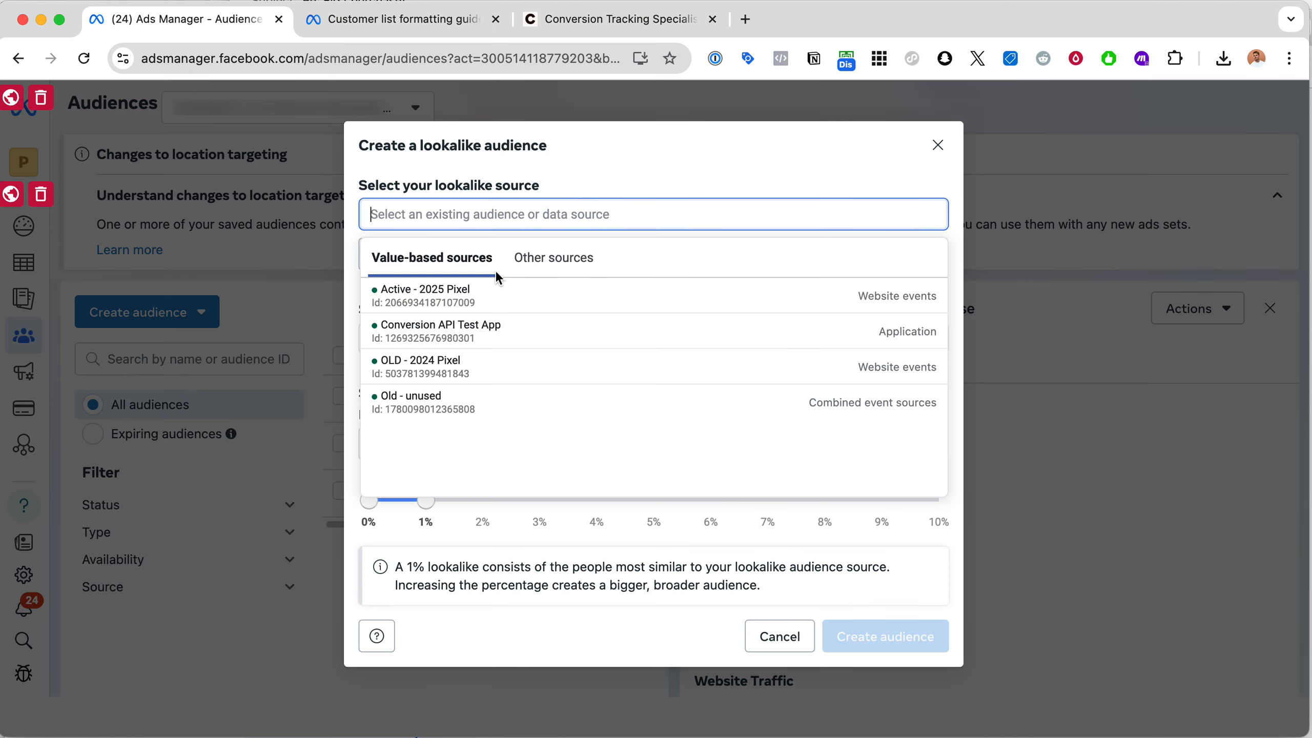
click(475, 298)
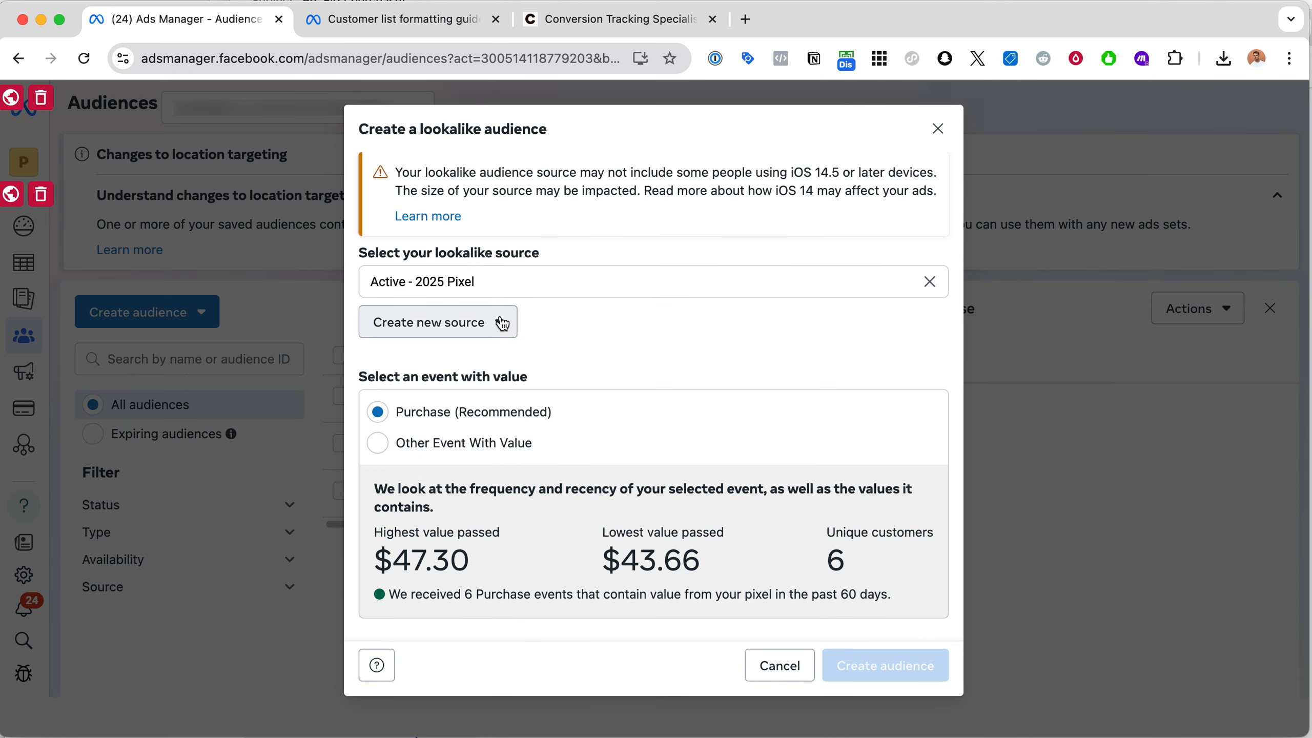
Step: Keep Purchase as the value event and set the lookalike audience's location to United Kingdom
scroll(504, 322, down, 2)
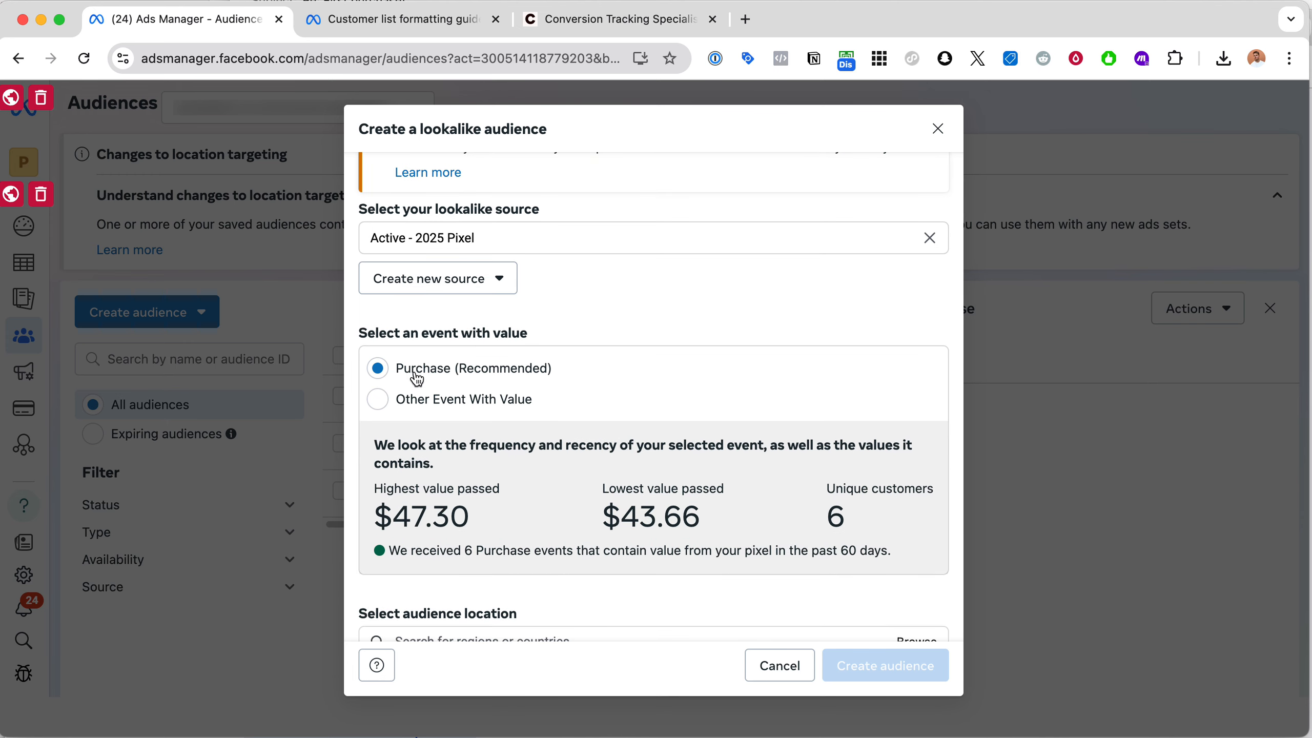
scroll(444, 393, down, 5)
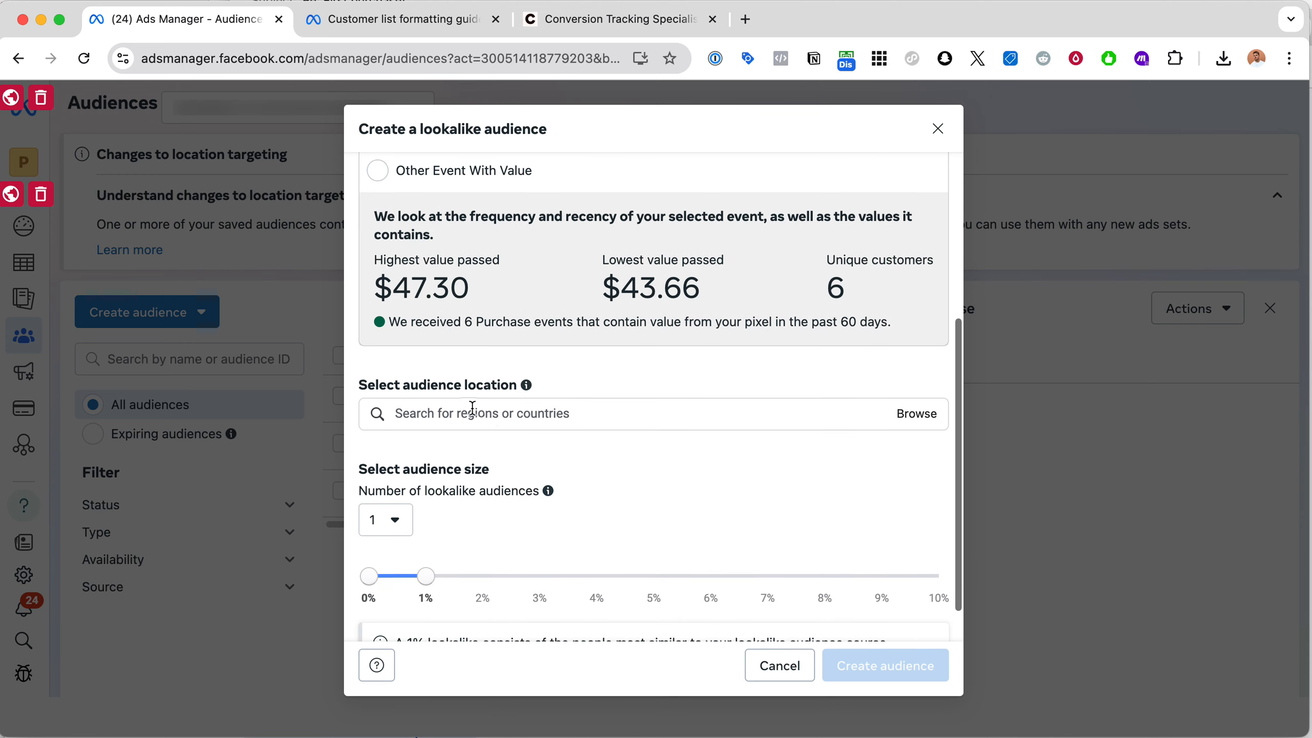
click(491, 414)
text(unite)
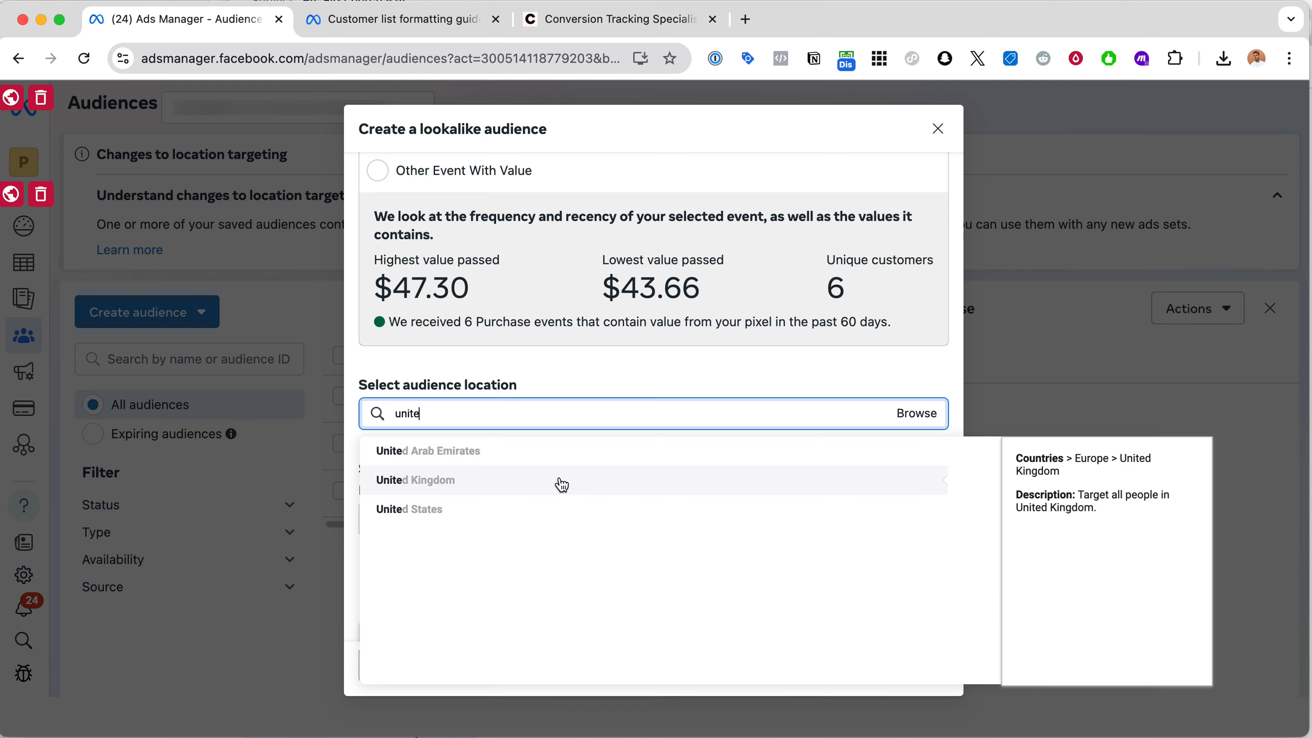
click(526, 488)
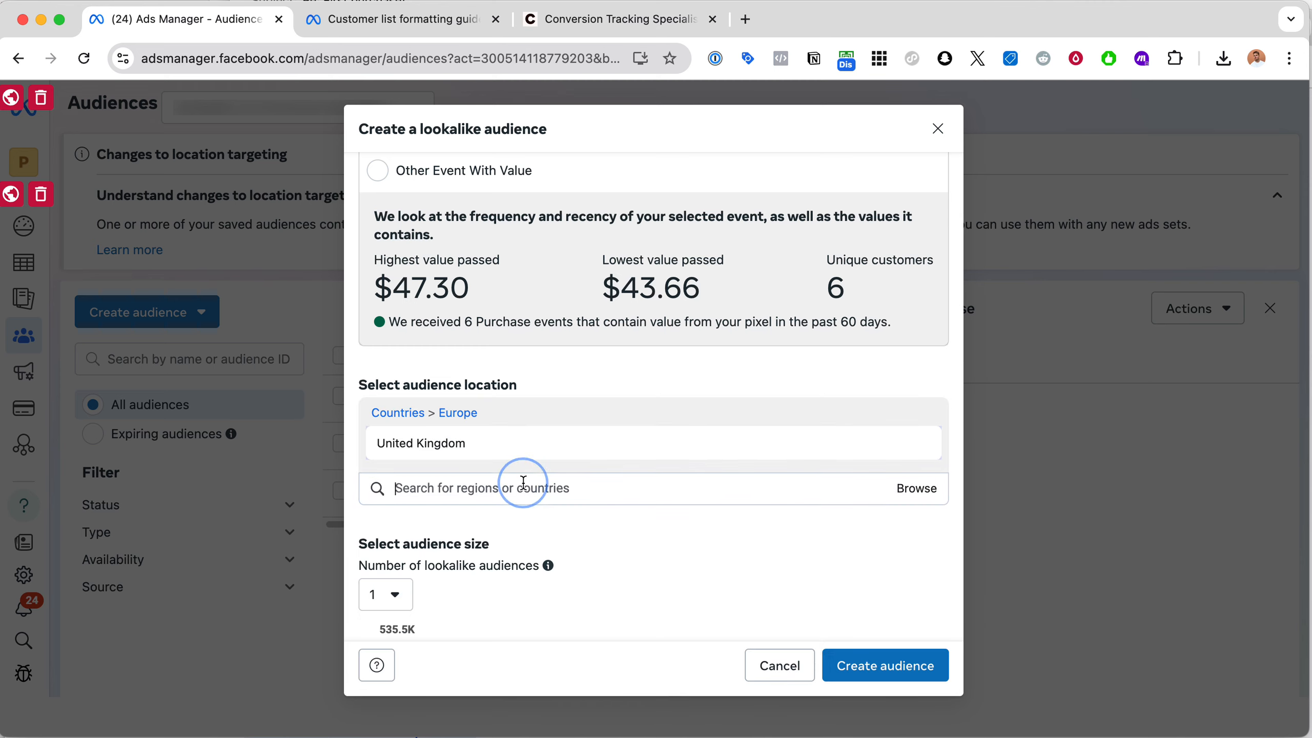
Step: Examine the lookalike's audience size settings and read the explanation of what the percentage means
scroll(650, 383, down, 3)
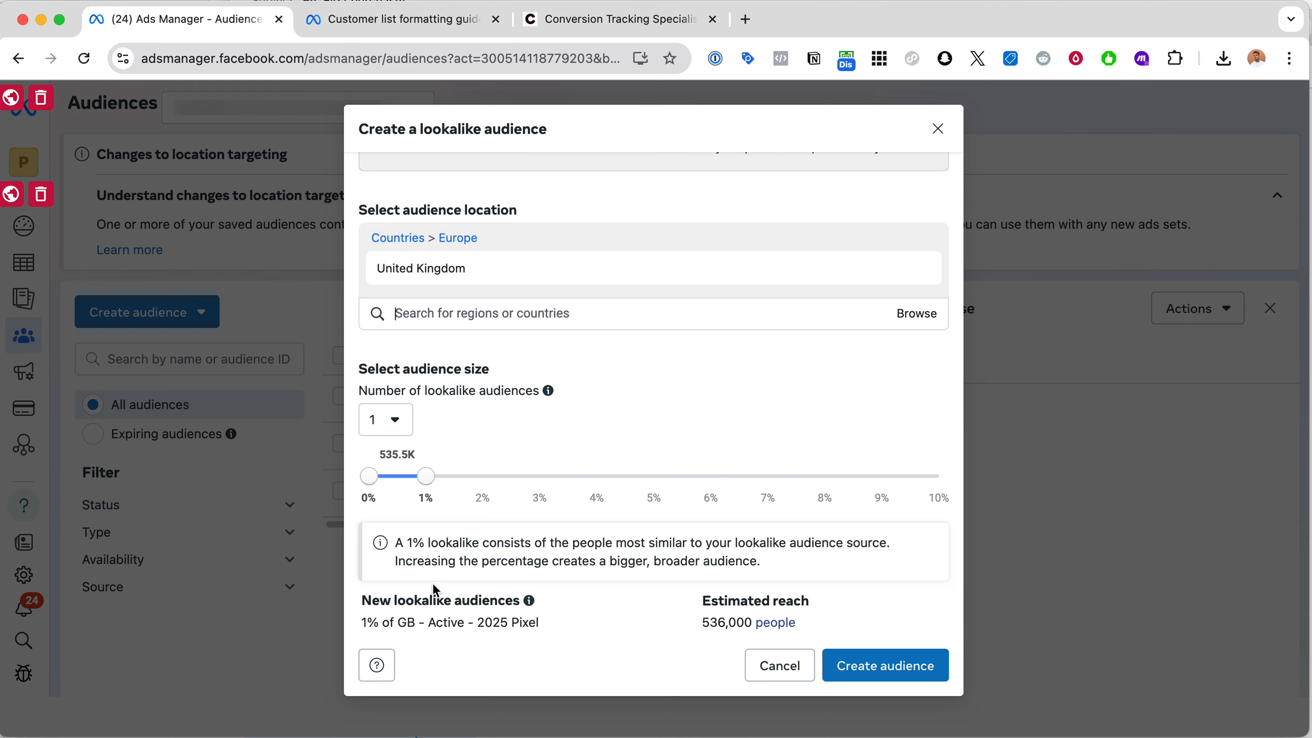
drag(395, 543, 427, 543)
drag(753, 553, 757, 553)
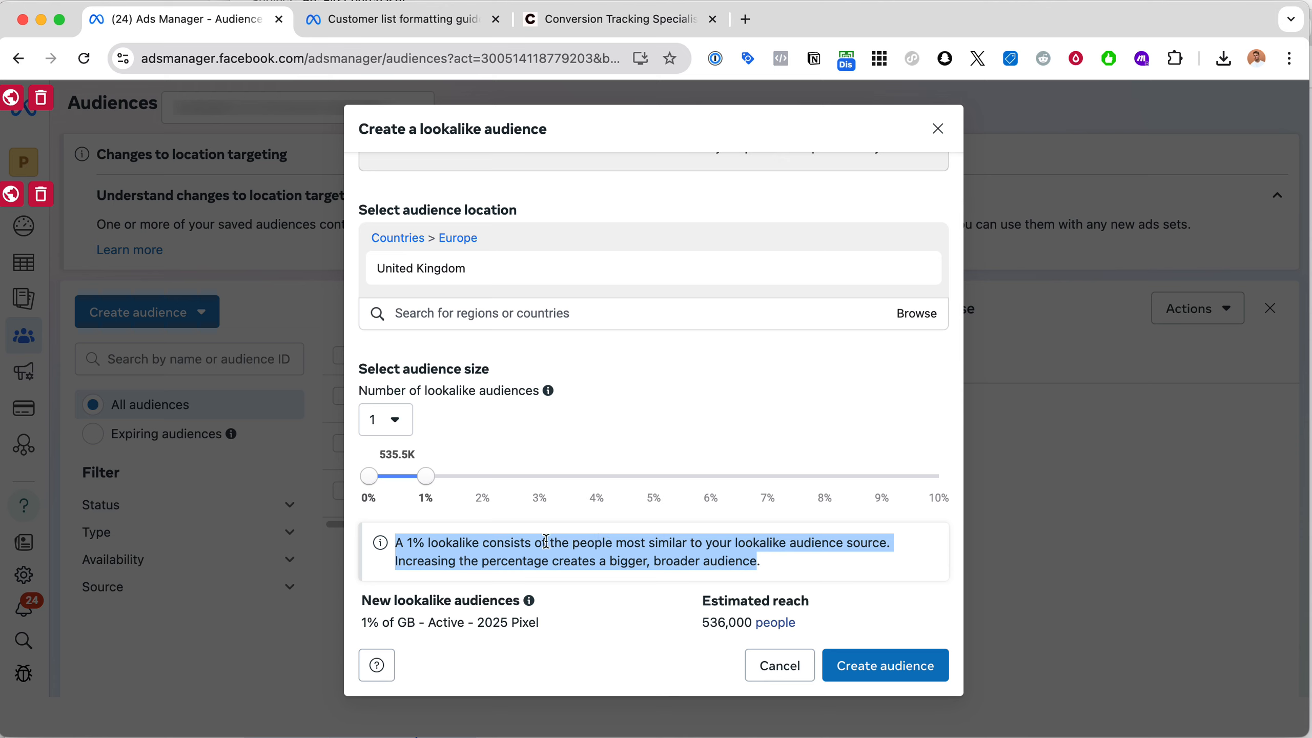
drag(408, 542, 776, 556)
click(776, 561)
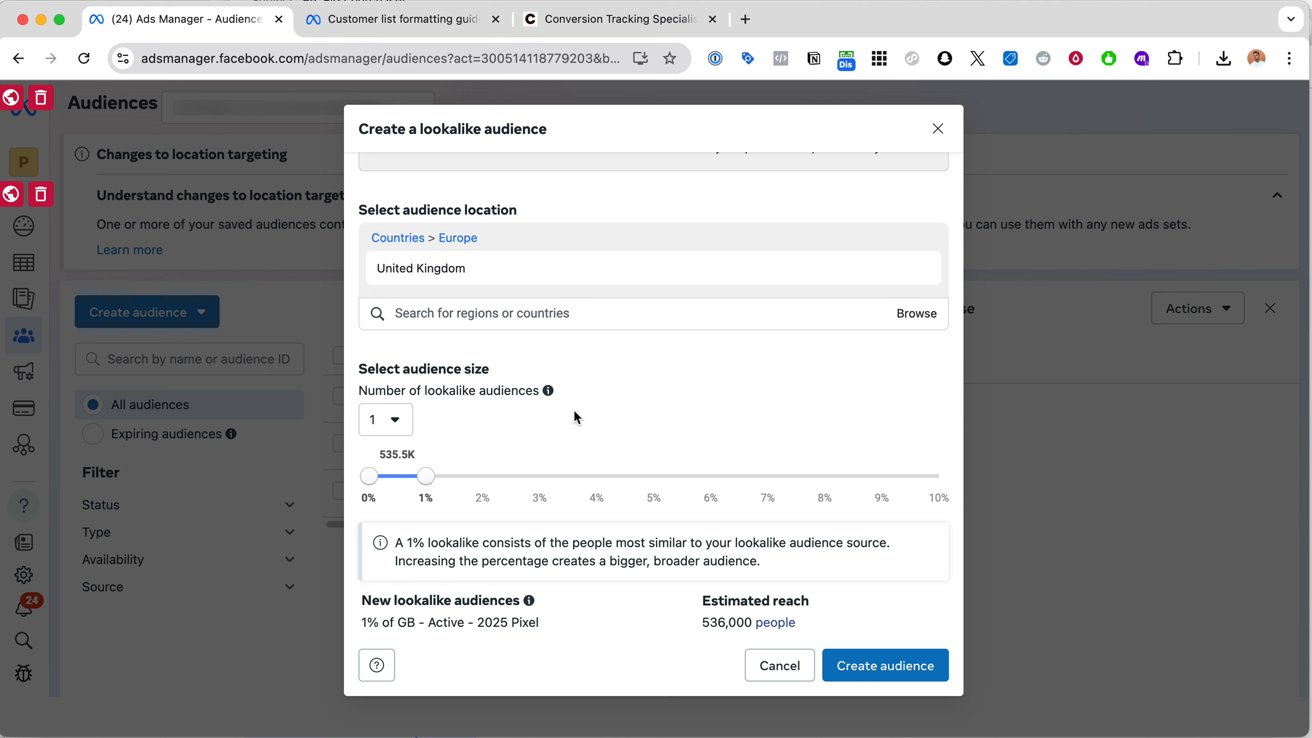
scroll(480, 283, up, 1)
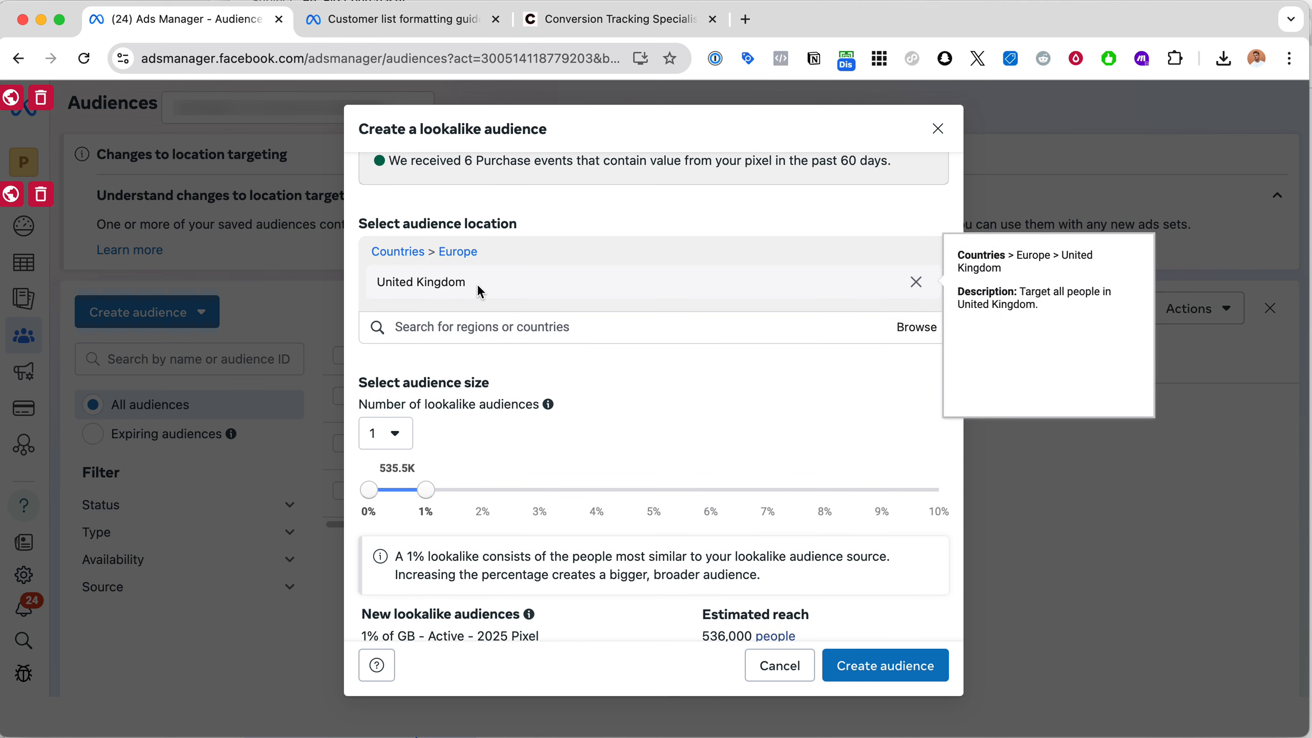
scroll(565, 465, down, 1)
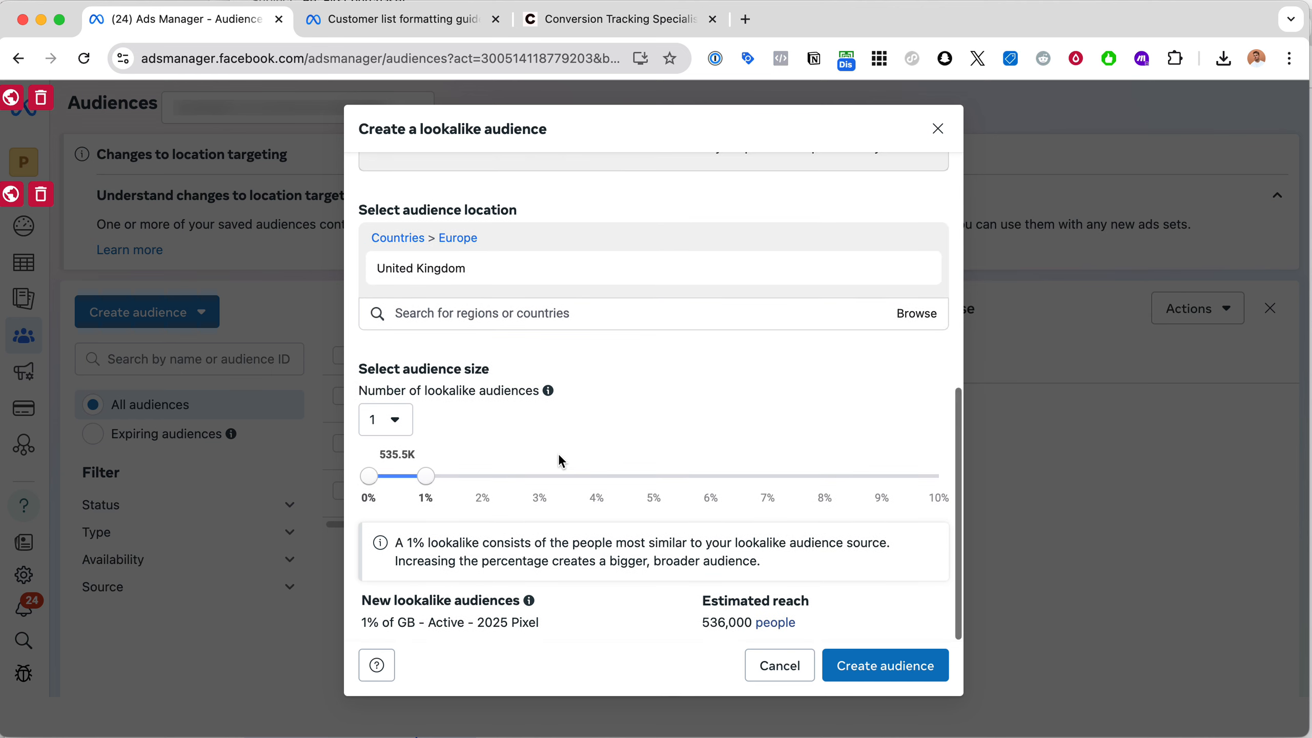
drag(397, 548, 766, 562)
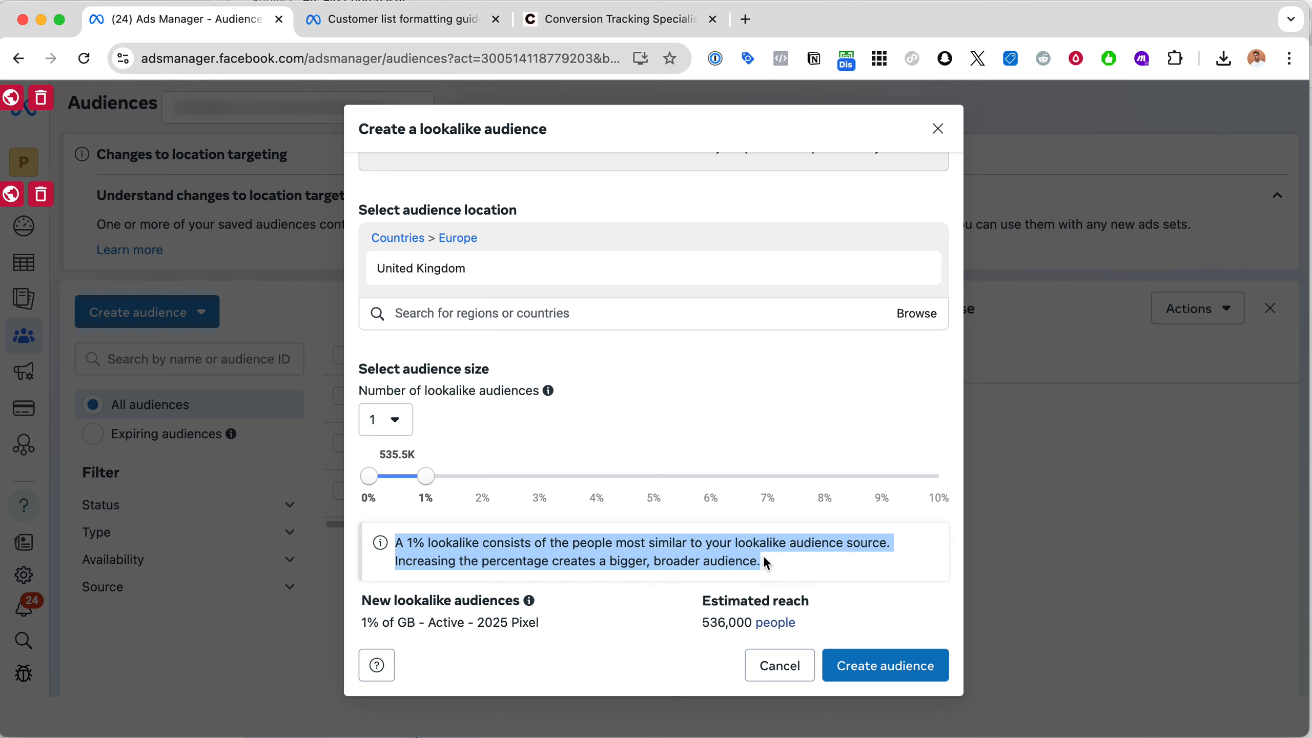
Step: Try to create the 1% United Kingdom lookalike audience and read the message shown at the start of the form
click(872, 665)
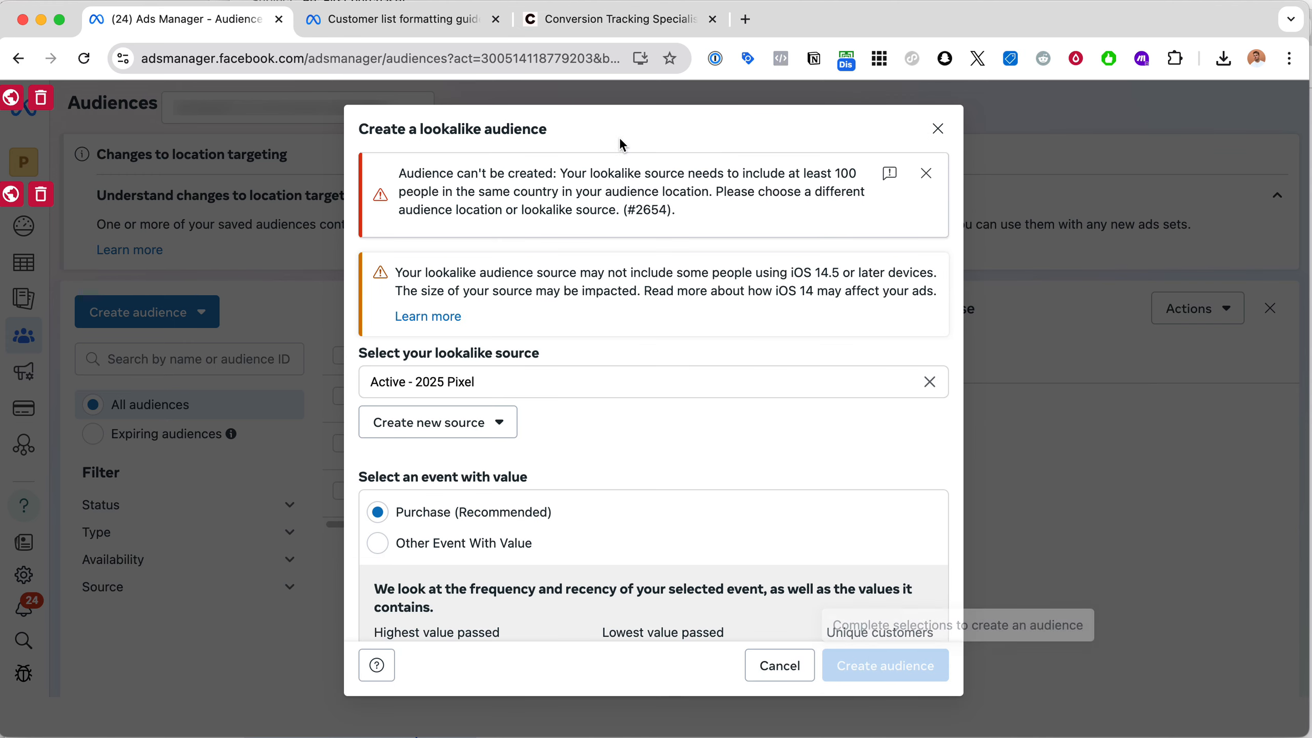
drag(575, 173, 849, 171)
drag(407, 174, 727, 218)
click(399, 172)
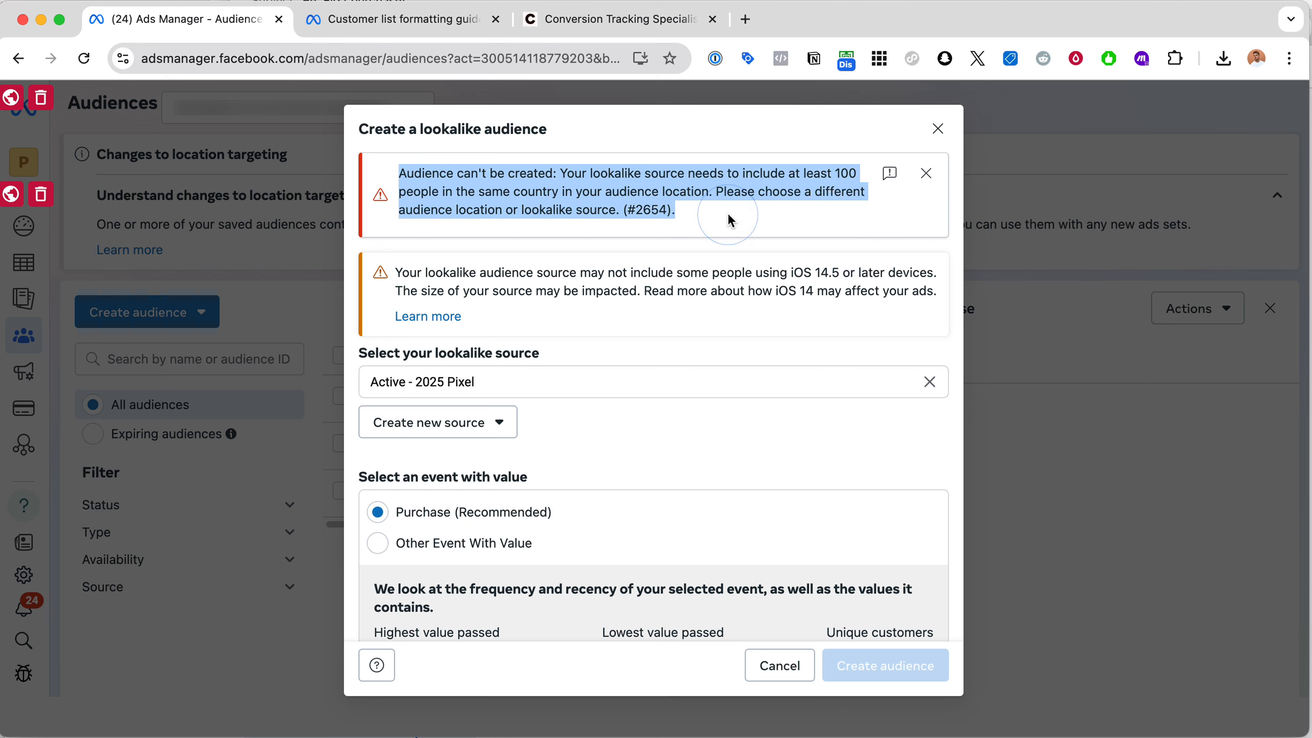
Step: Review the lookalike's source, event, location and size settings, and cancel the lookalike audience
scroll(674, 426, down, 10)
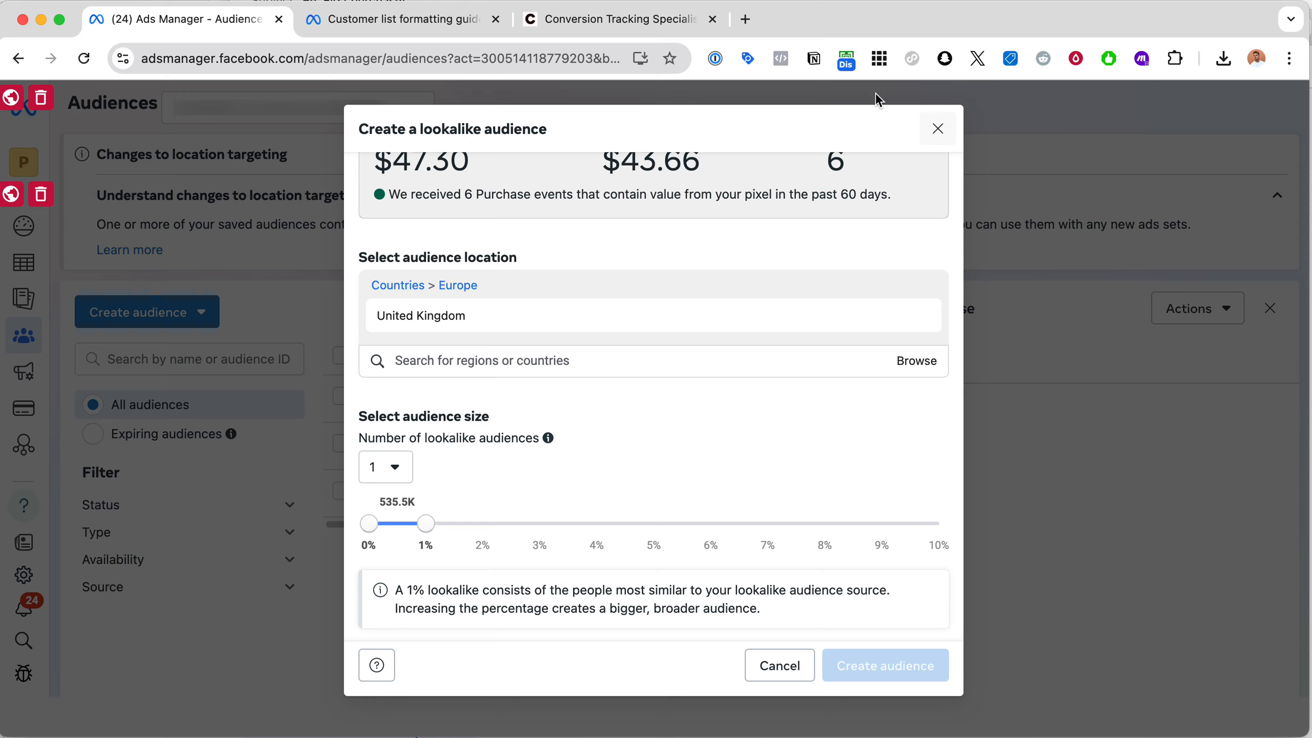
scroll(727, 310, up, 10)
scroll(727, 316, down, 1)
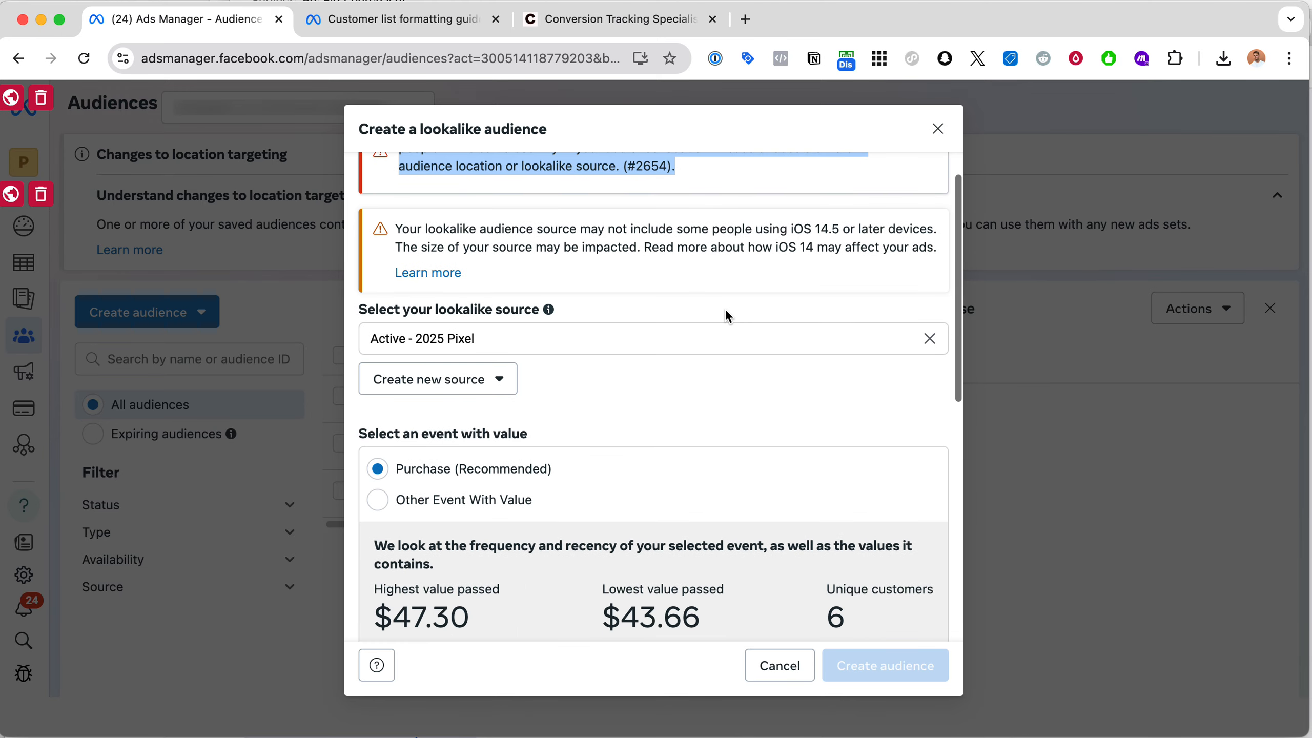
scroll(725, 310, down, 5)
scroll(713, 395, up, 8)
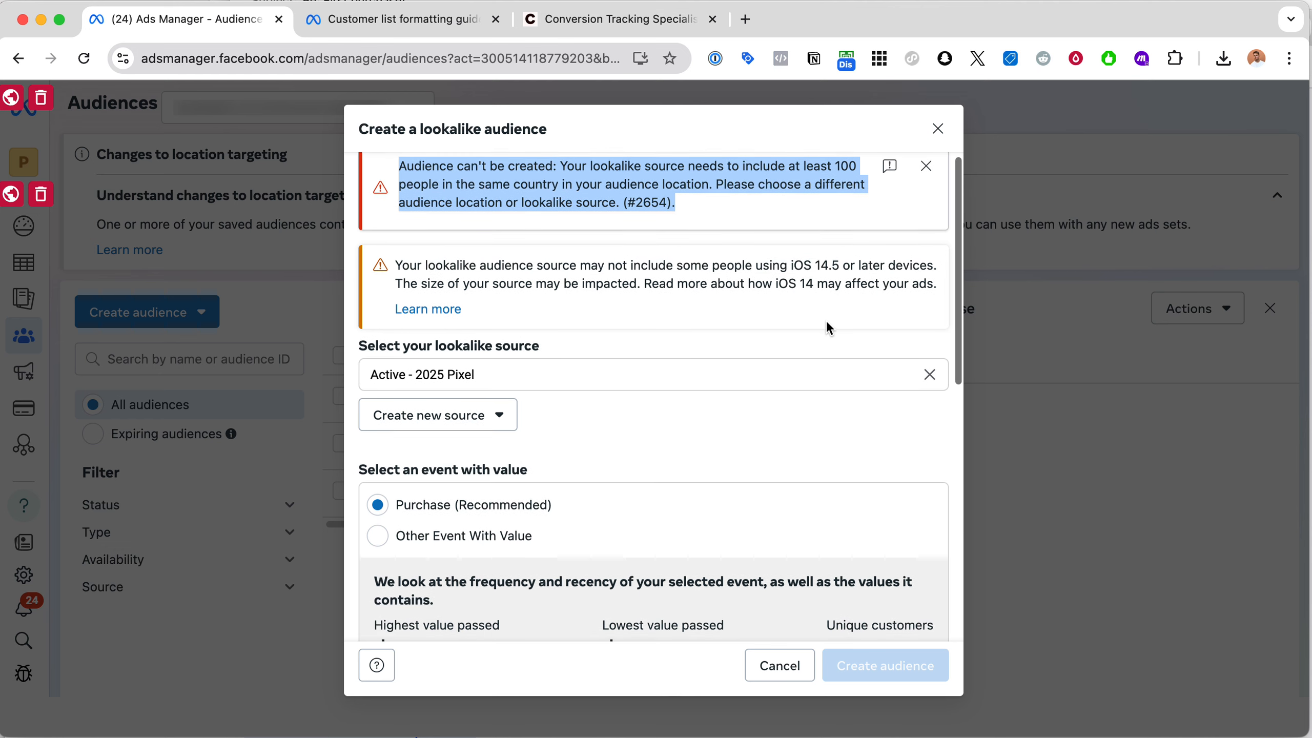
scroll(827, 326, down, 5)
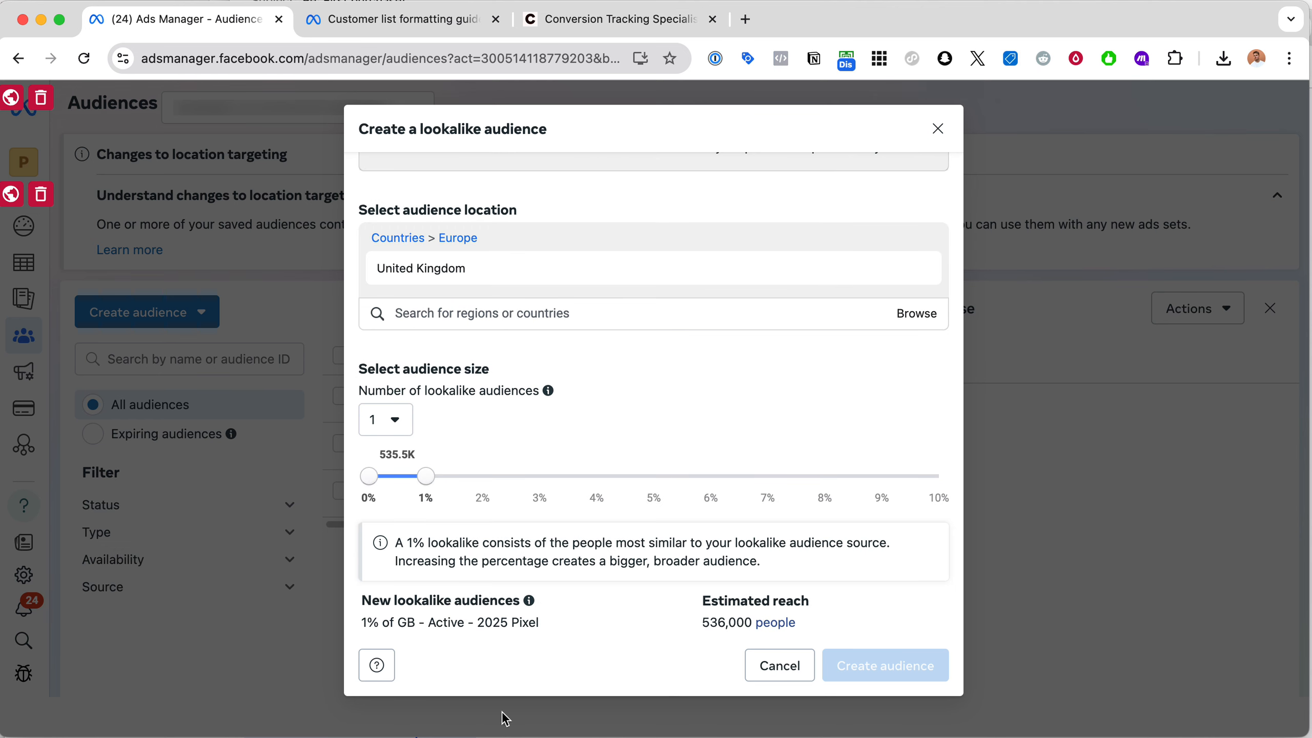
click(777, 669)
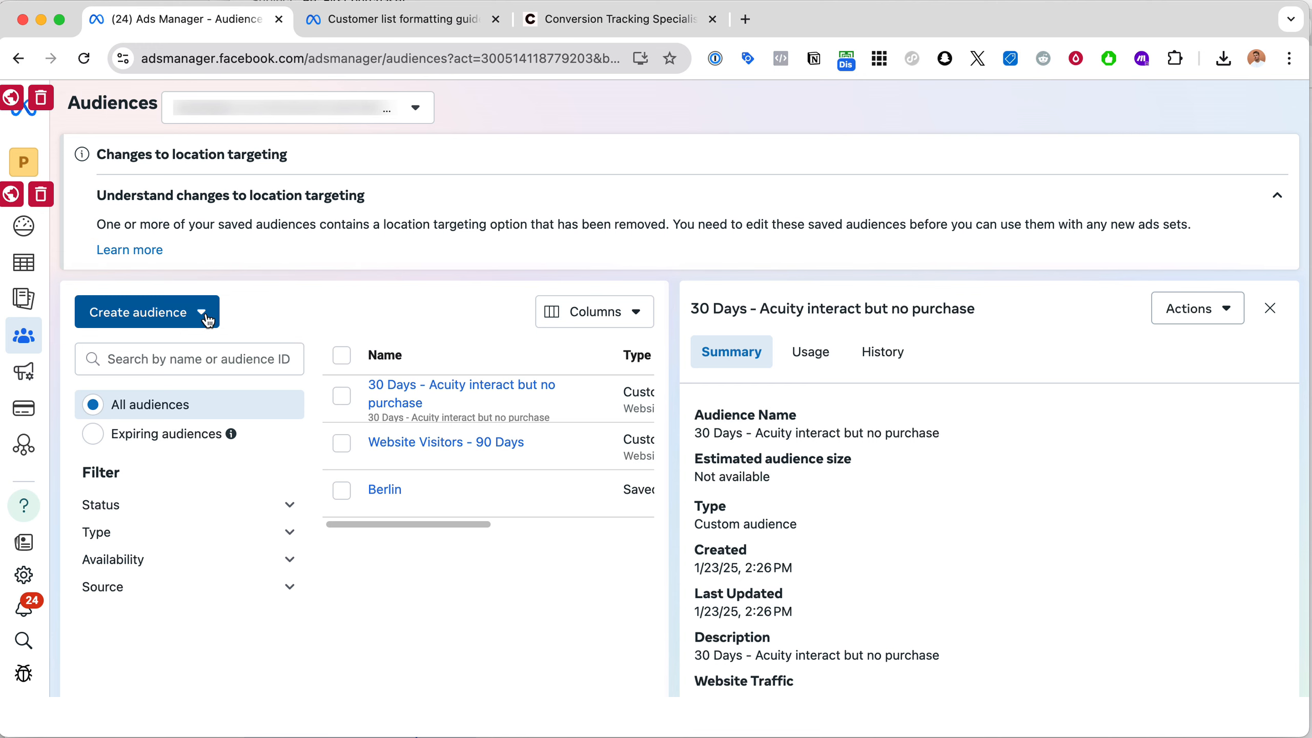
Step: Start a custom audience with Customer list as its source and download the customer list file template
click(187, 318)
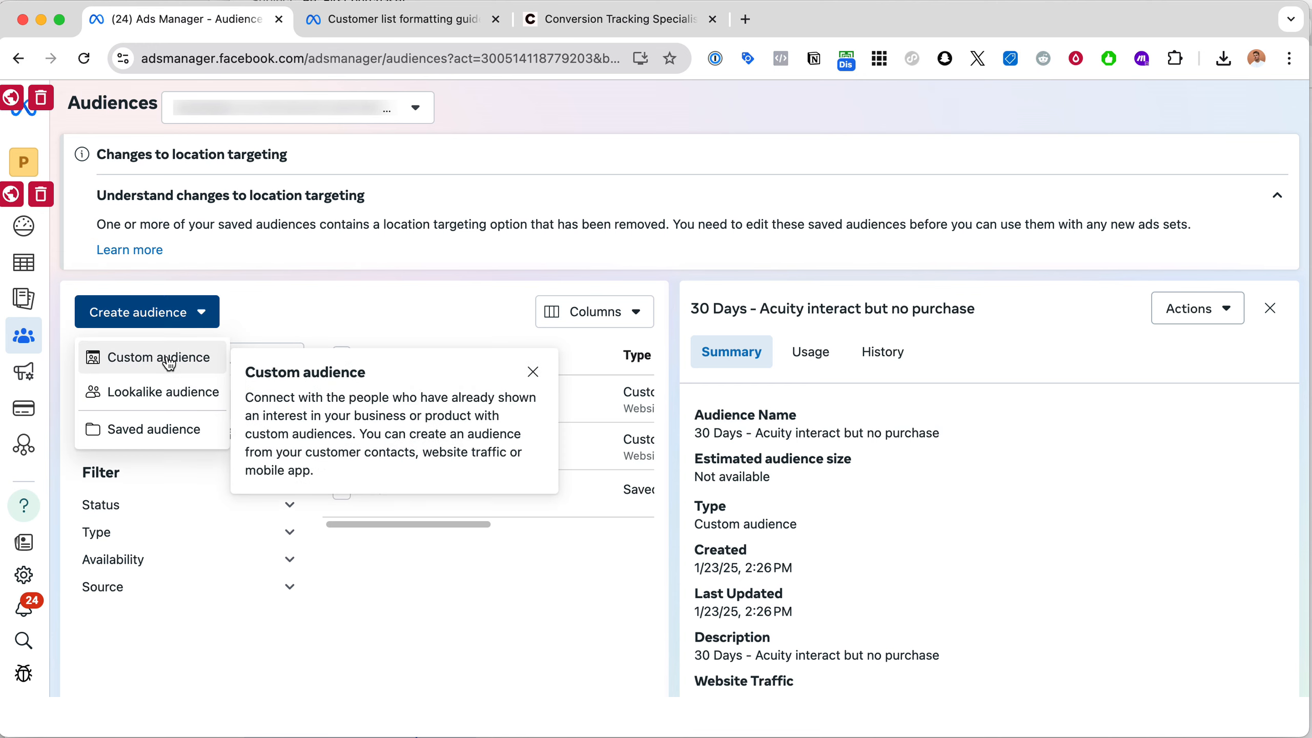
click(166, 363)
click(664, 266)
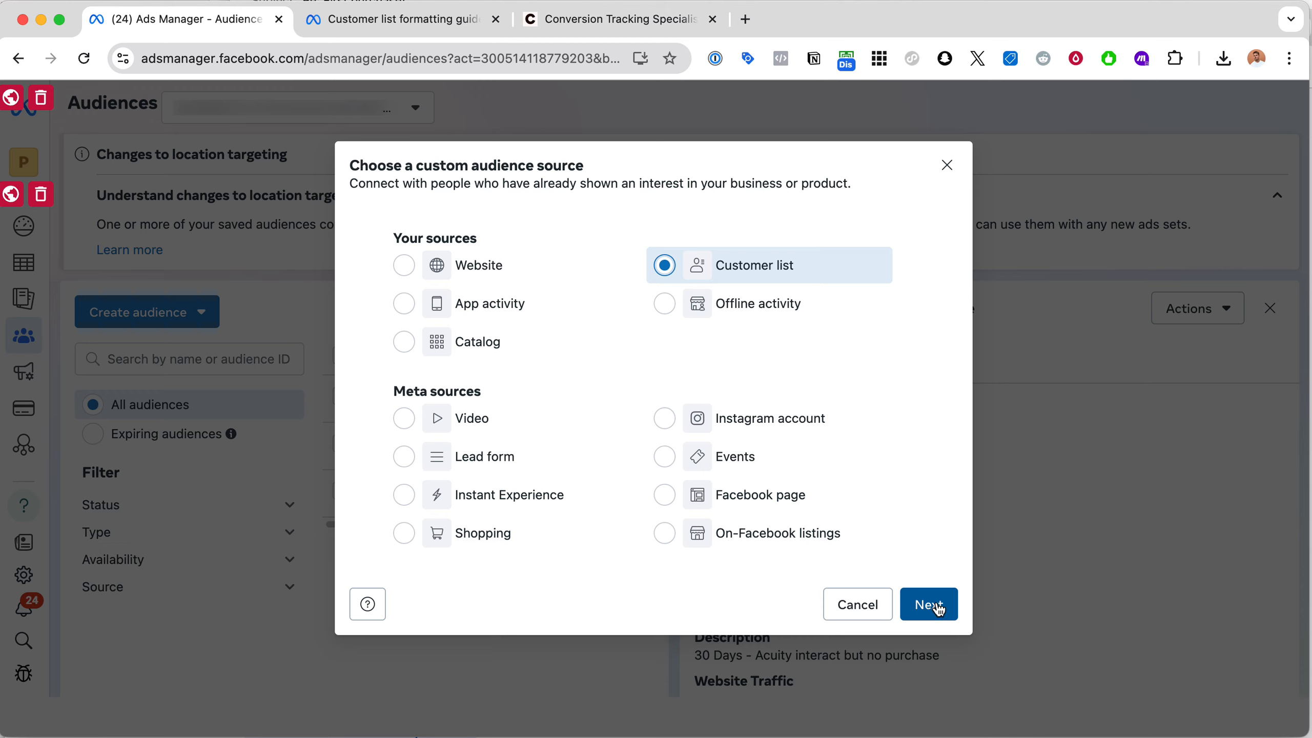
click(936, 606)
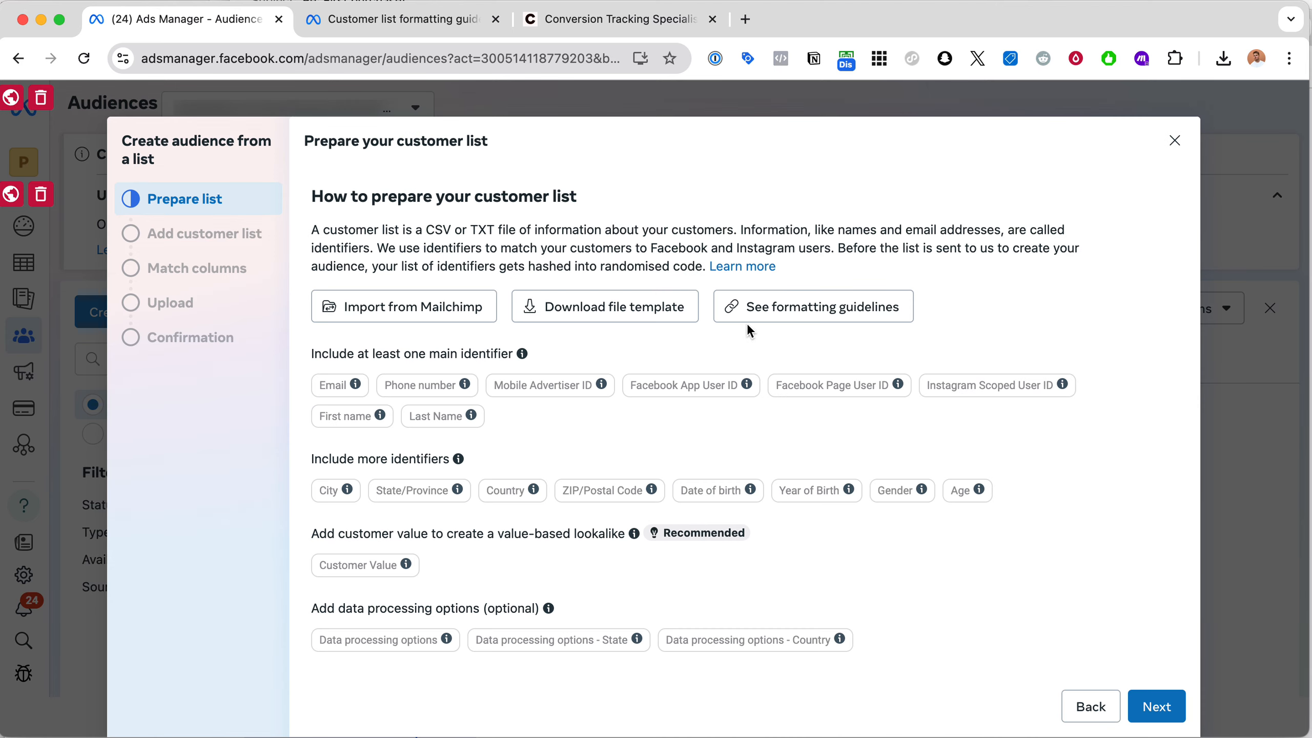
click(608, 314)
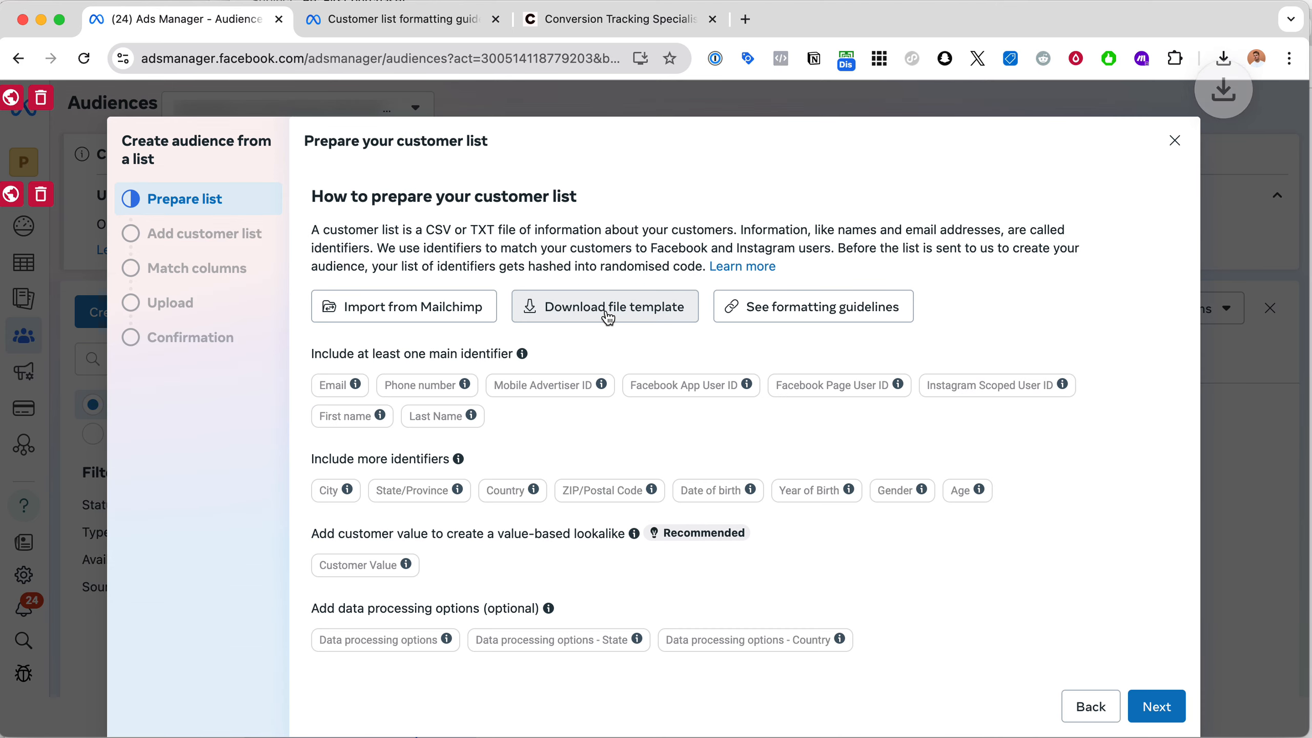
click(1223, 59)
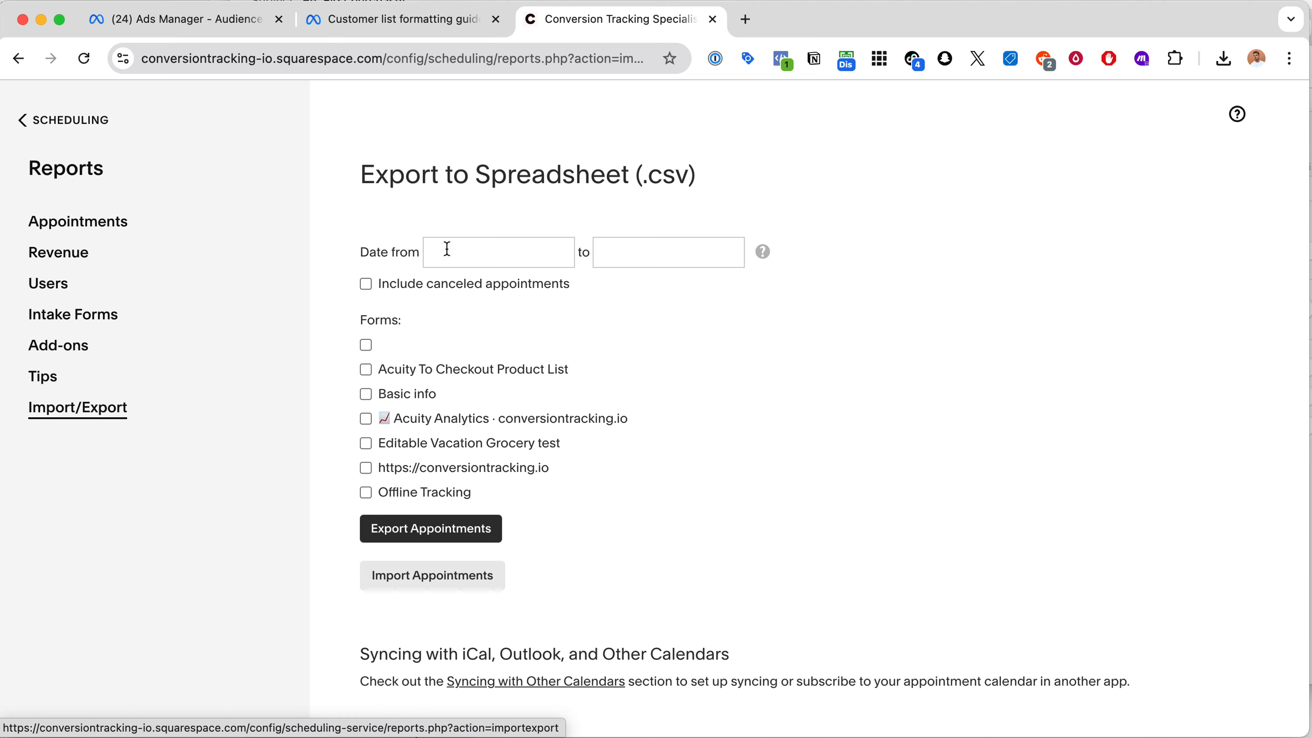
Step: Examine the Export to Spreadsheet (.csv) section on the Squarespace scheduling Import/Export page
drag(361, 176, 633, 176)
click(704, 174)
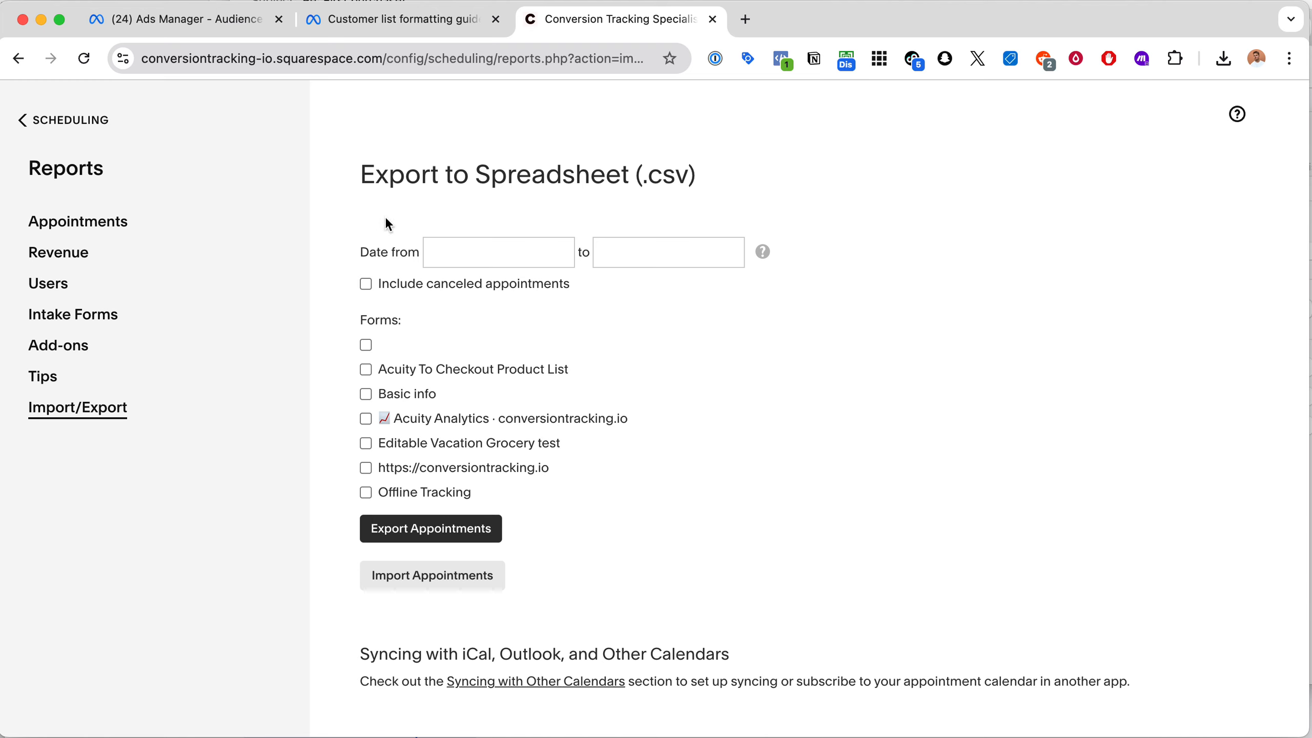
drag(361, 175, 693, 174)
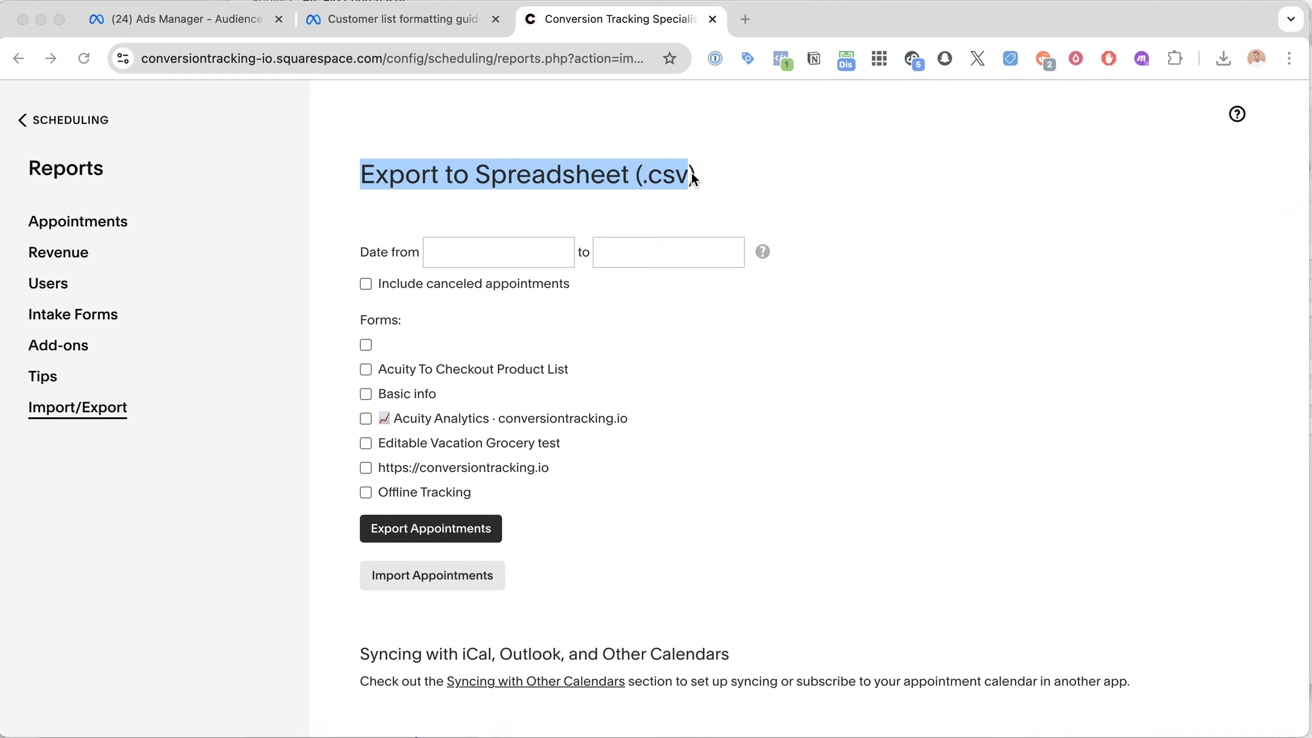
Step: Switch to the example_value_based_audience_file spreadsheet in Numbers and examine its columns from email through value
key(super+Tab)
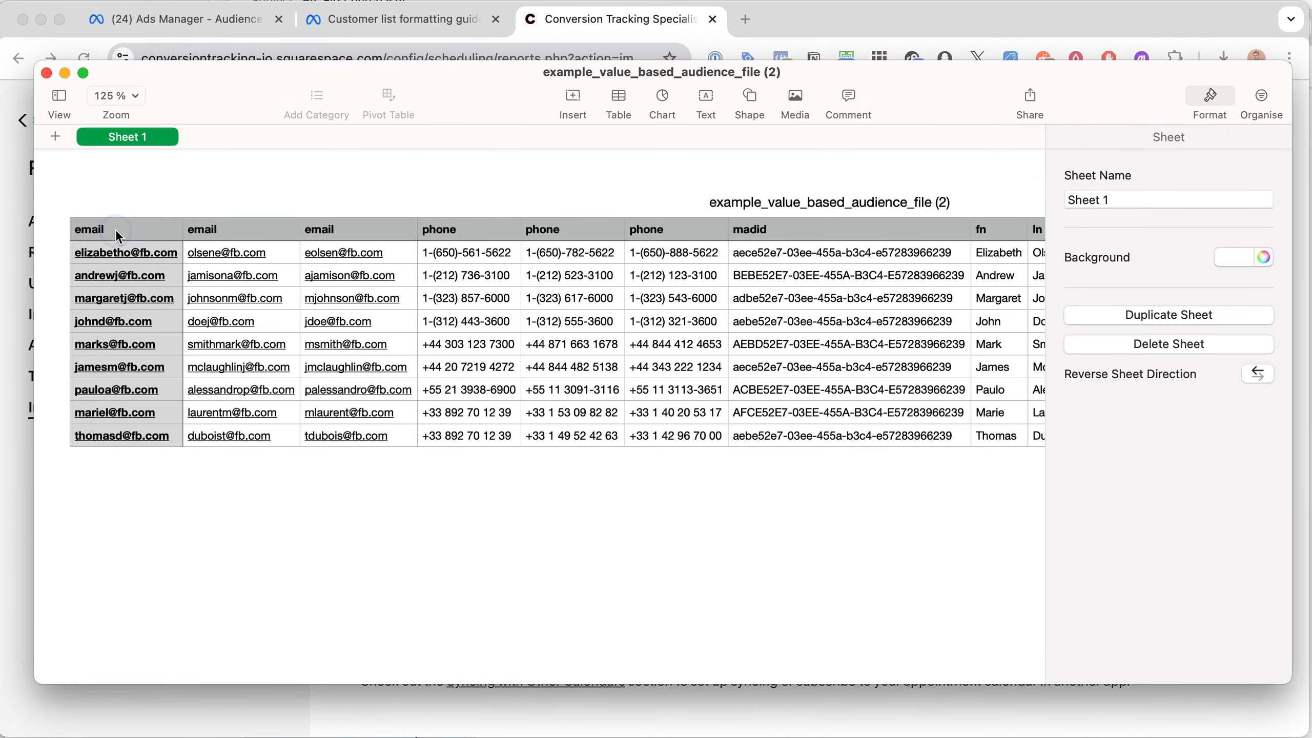
click(118, 236)
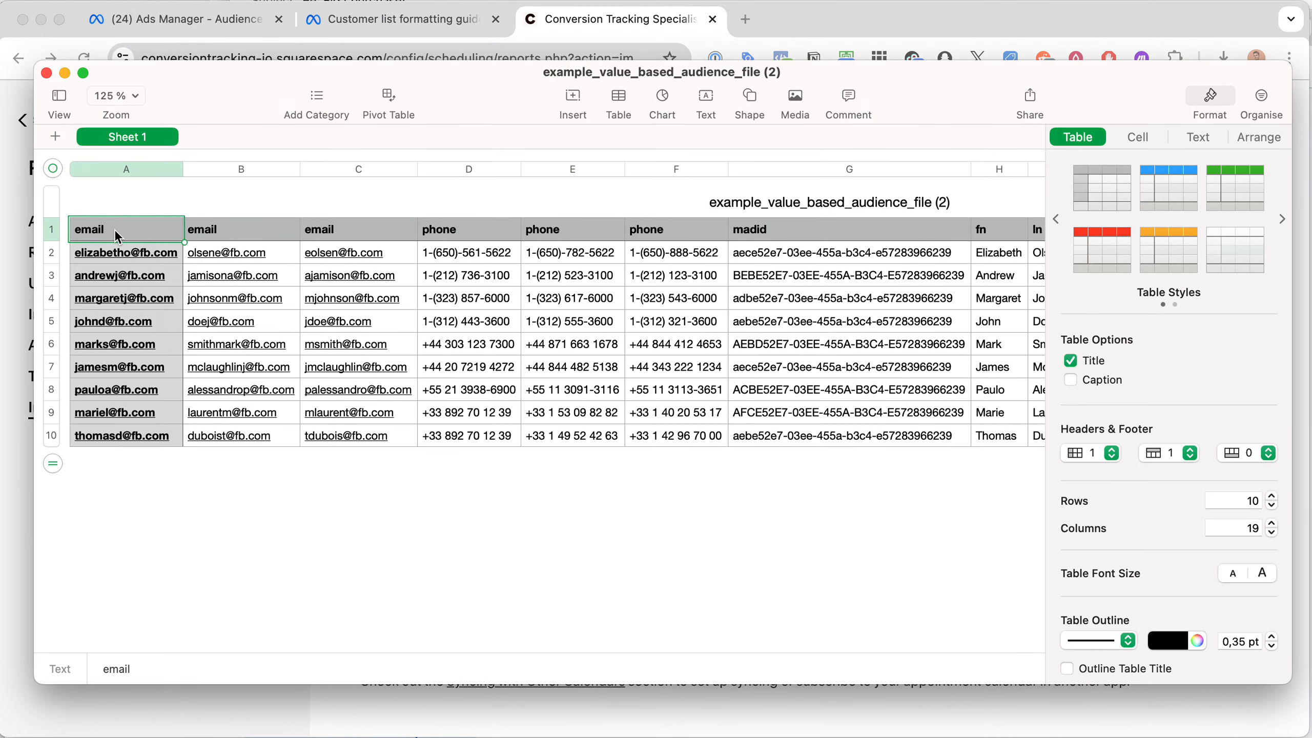
scroll(118, 235, right, 15)
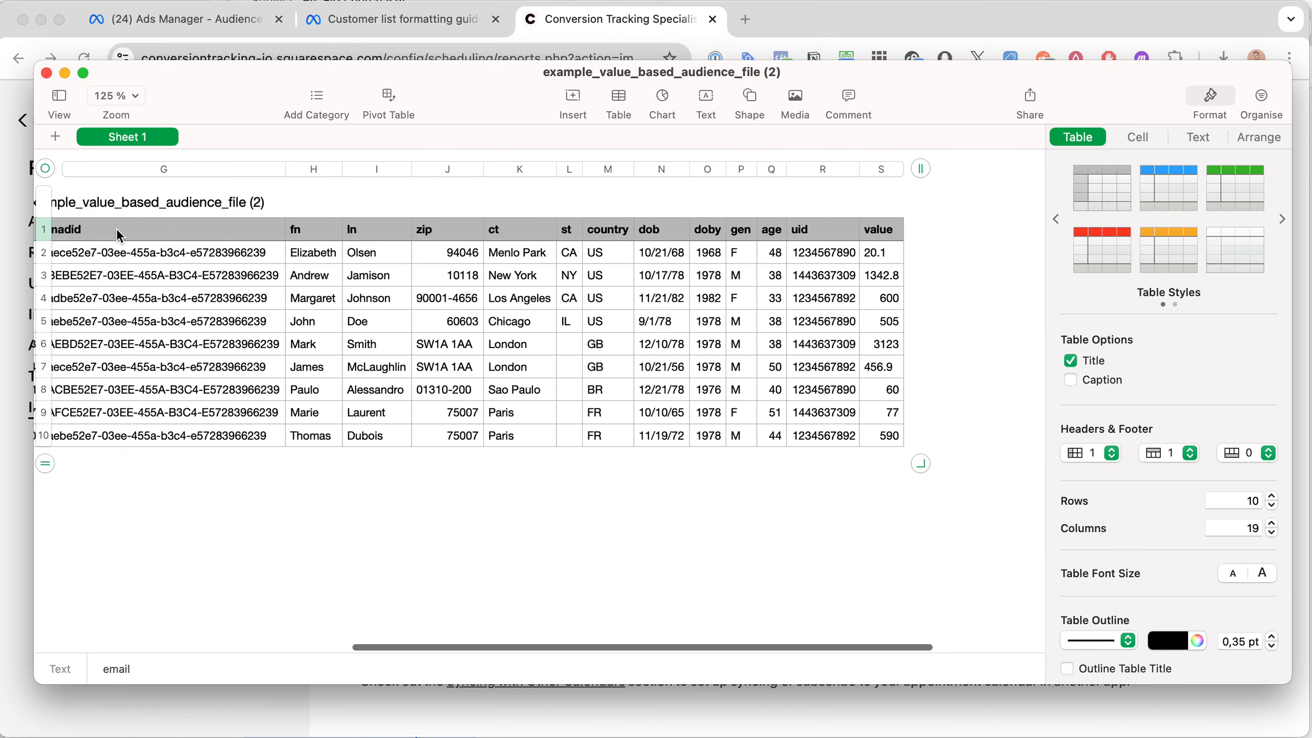
Step: Enlarge the example_value_based_audience_file spreadsheet window and examine the sample customer rows starting from the first email column
scroll(122, 236, left, 15)
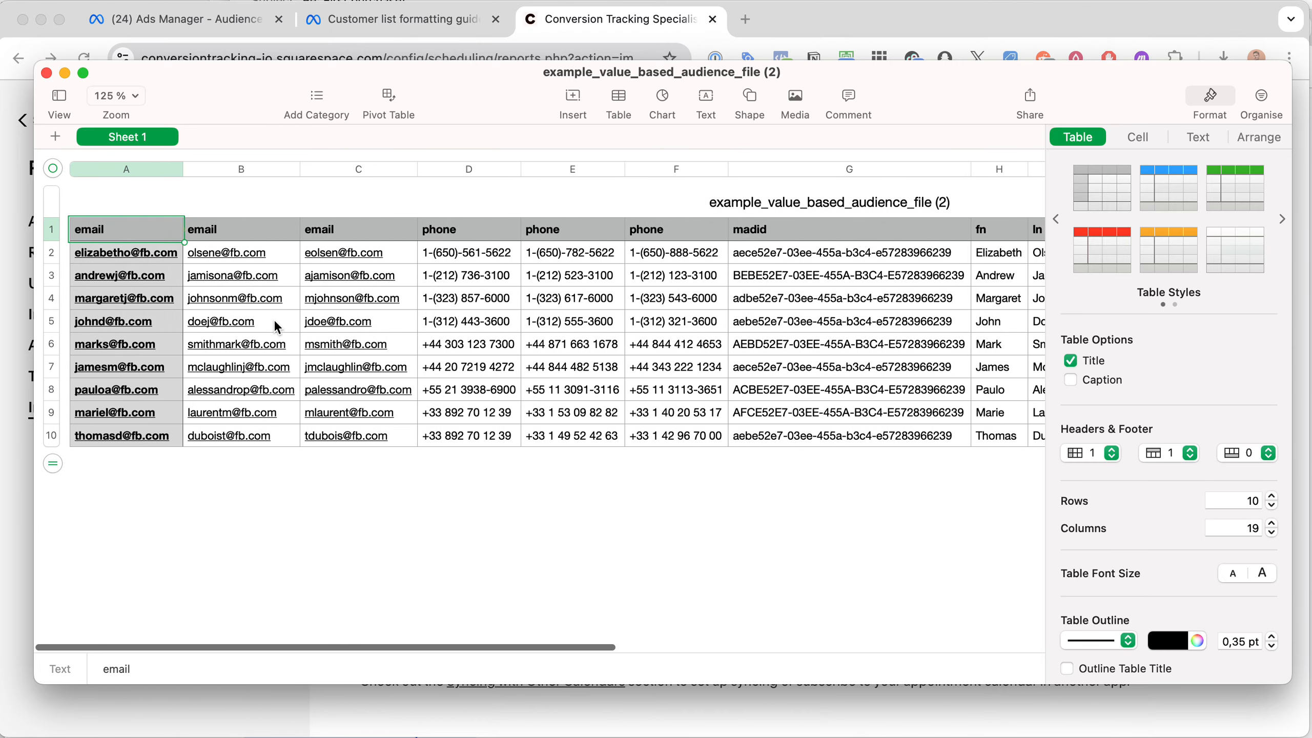
drag(1292, 682, 1281, 725)
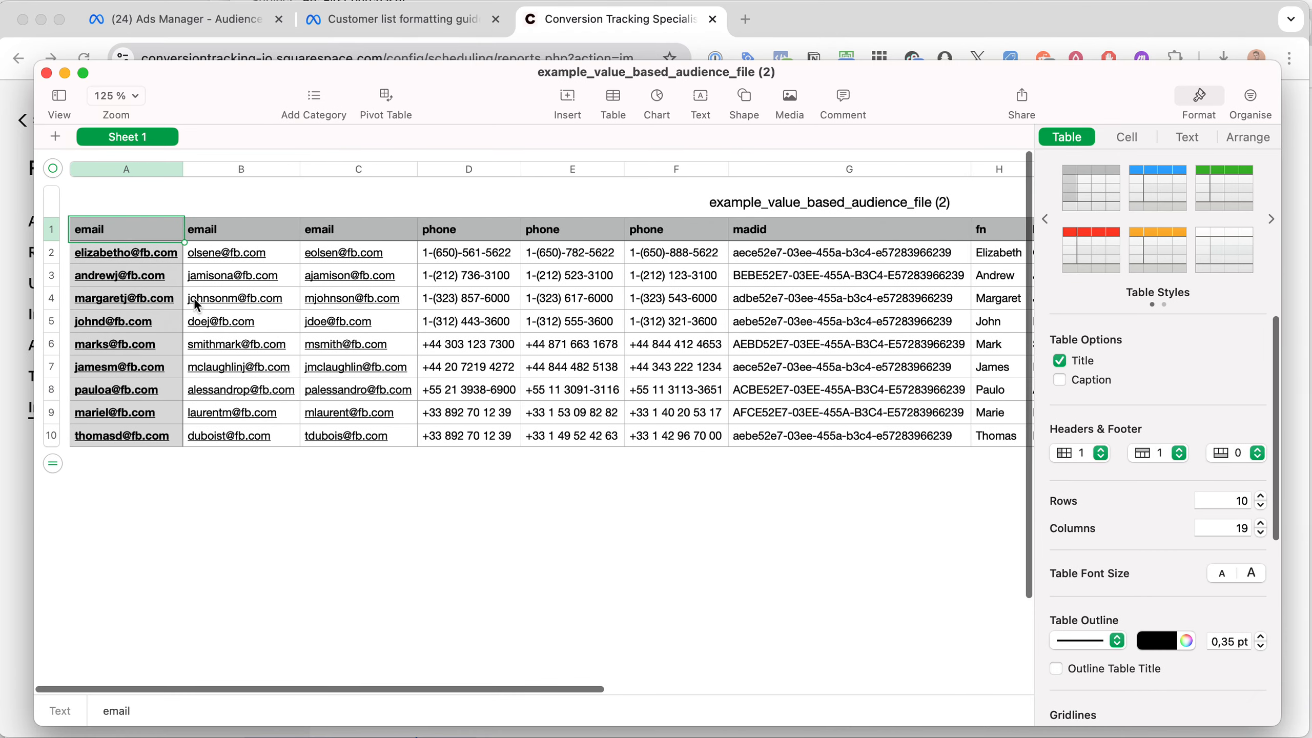
drag(176, 262, 869, 431)
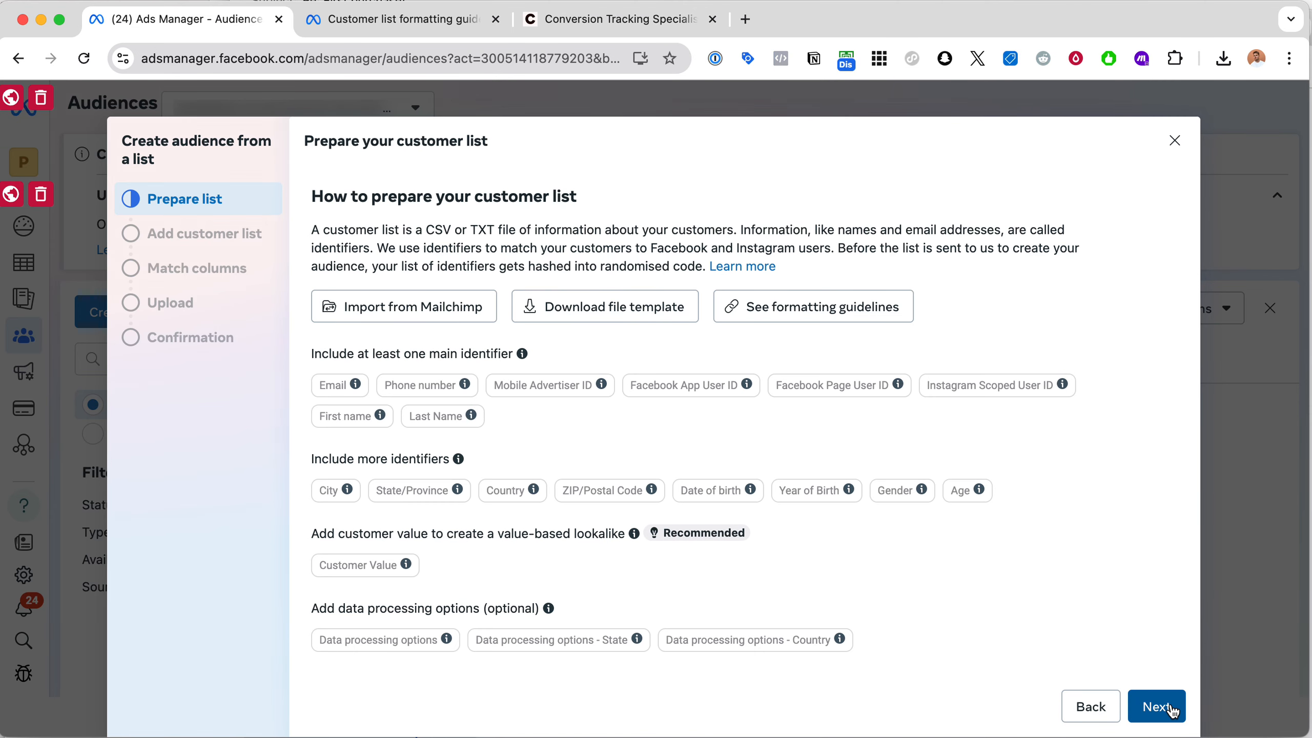
Step: Try adding example_value_based_audience_file (2).csv as the customer list with value as its customer value column, and close the audience setup
click(1167, 706)
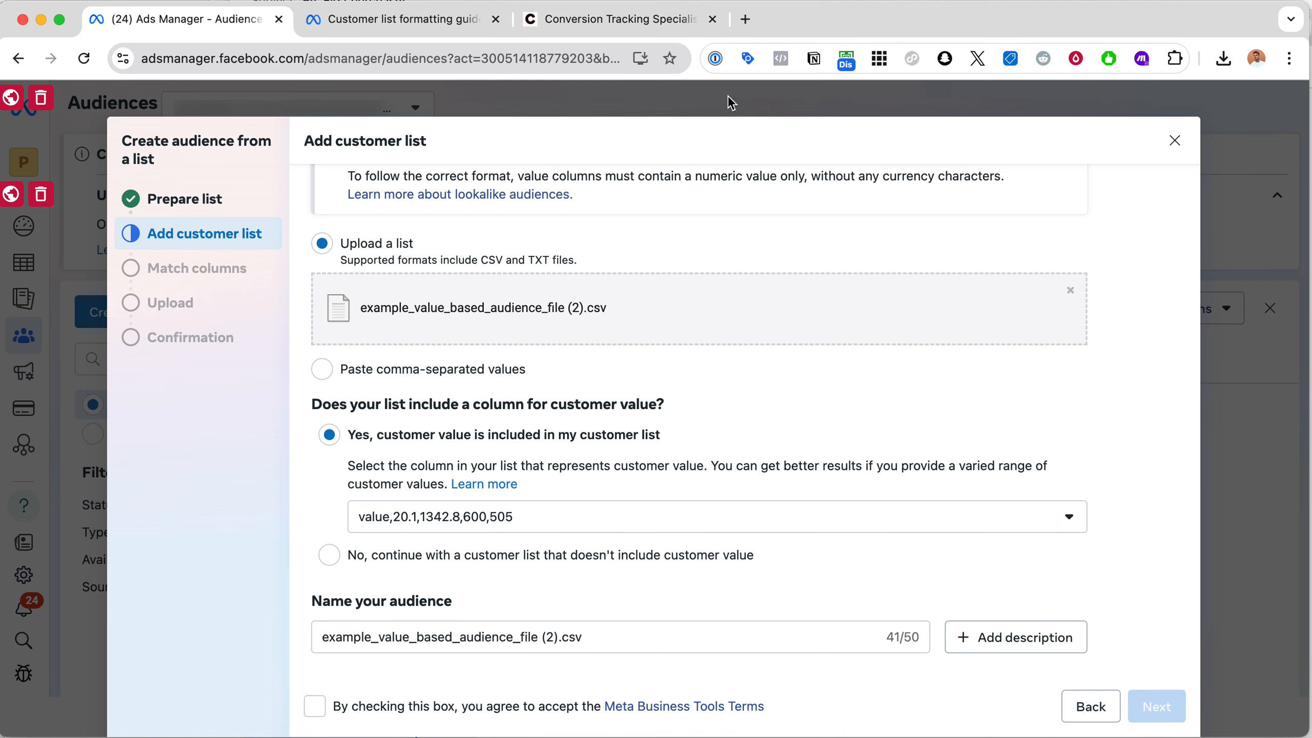
click(1175, 140)
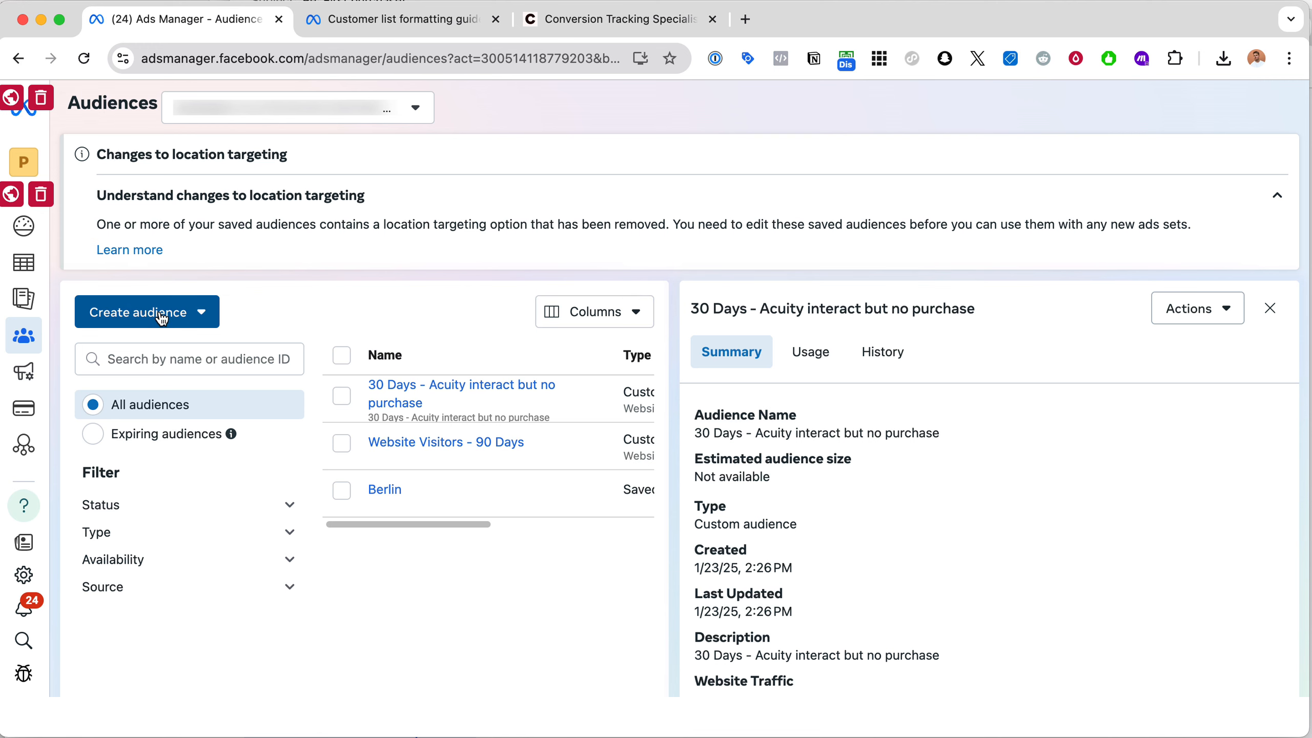
Step: Compare Meta's customer list formatting guidelines for custom audiences with the Squarespace Export to Spreadsheet (.csv) options, and return to the Ads Manager audiences
click(413, 20)
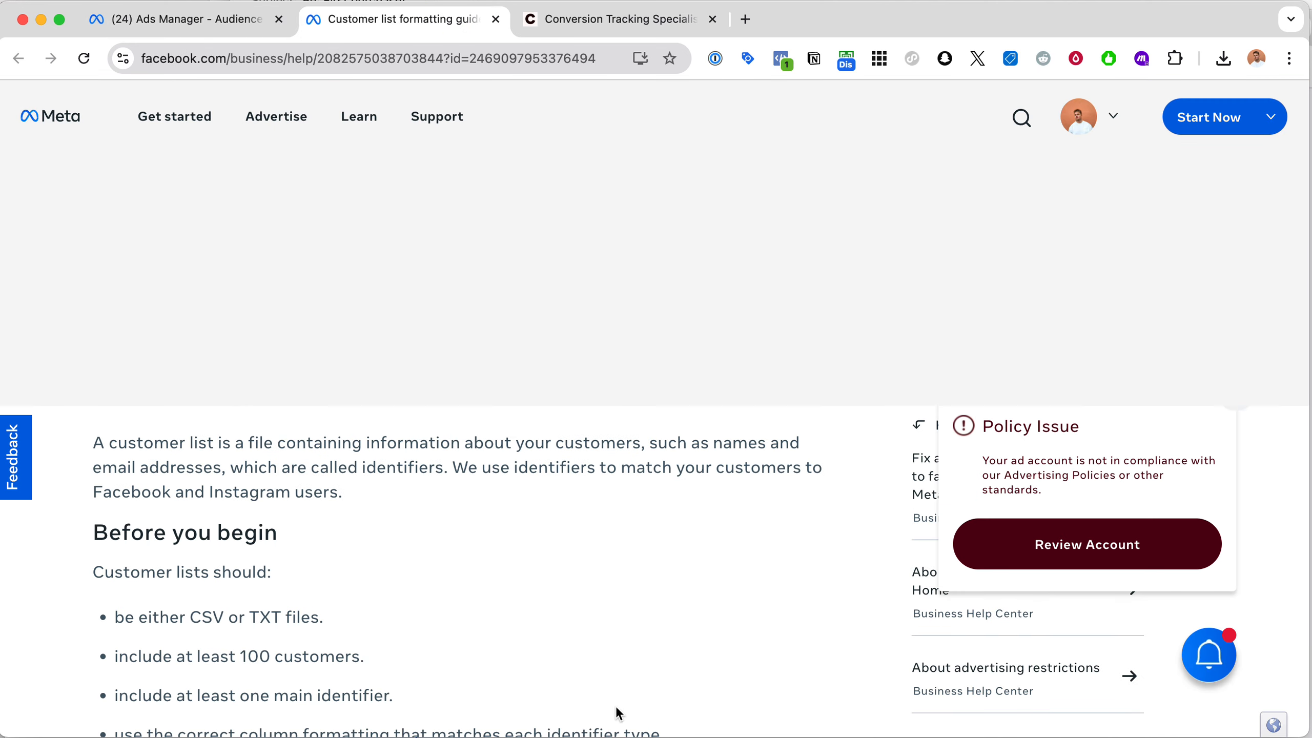
drag(88, 284, 727, 333)
click(794, 334)
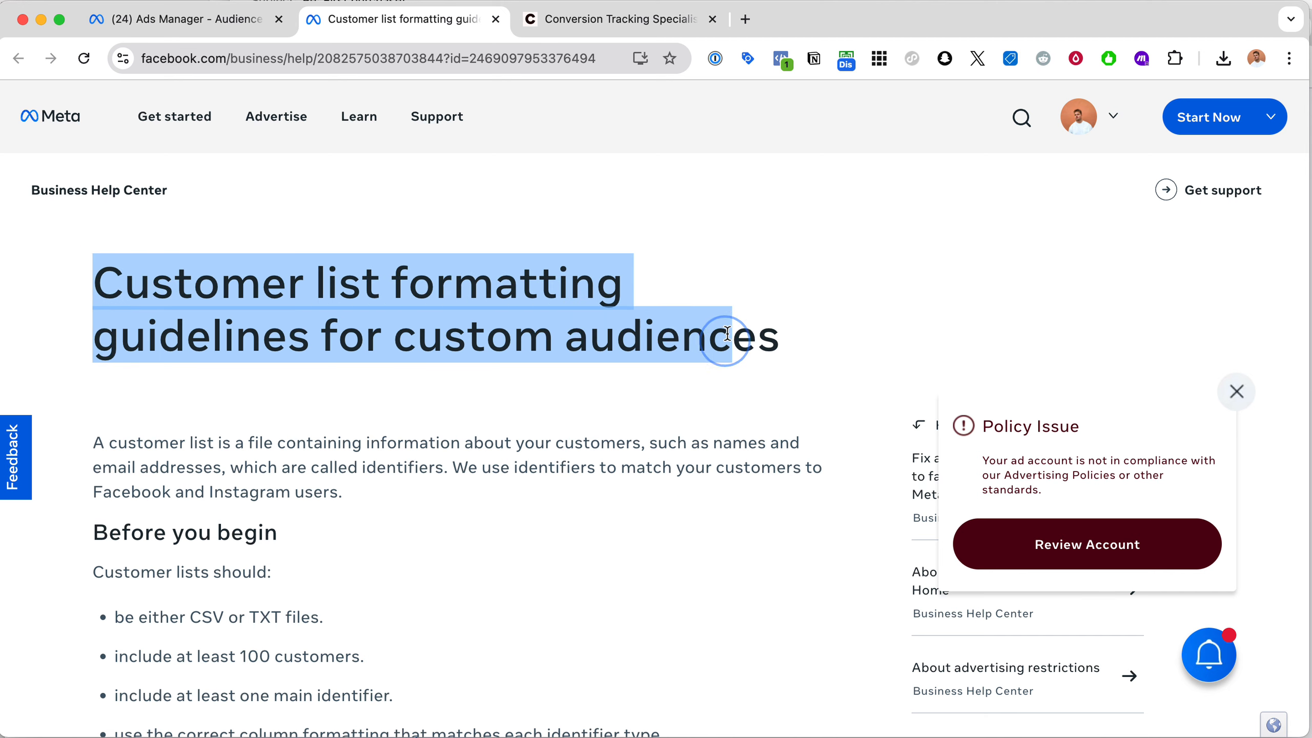
click(644, 21)
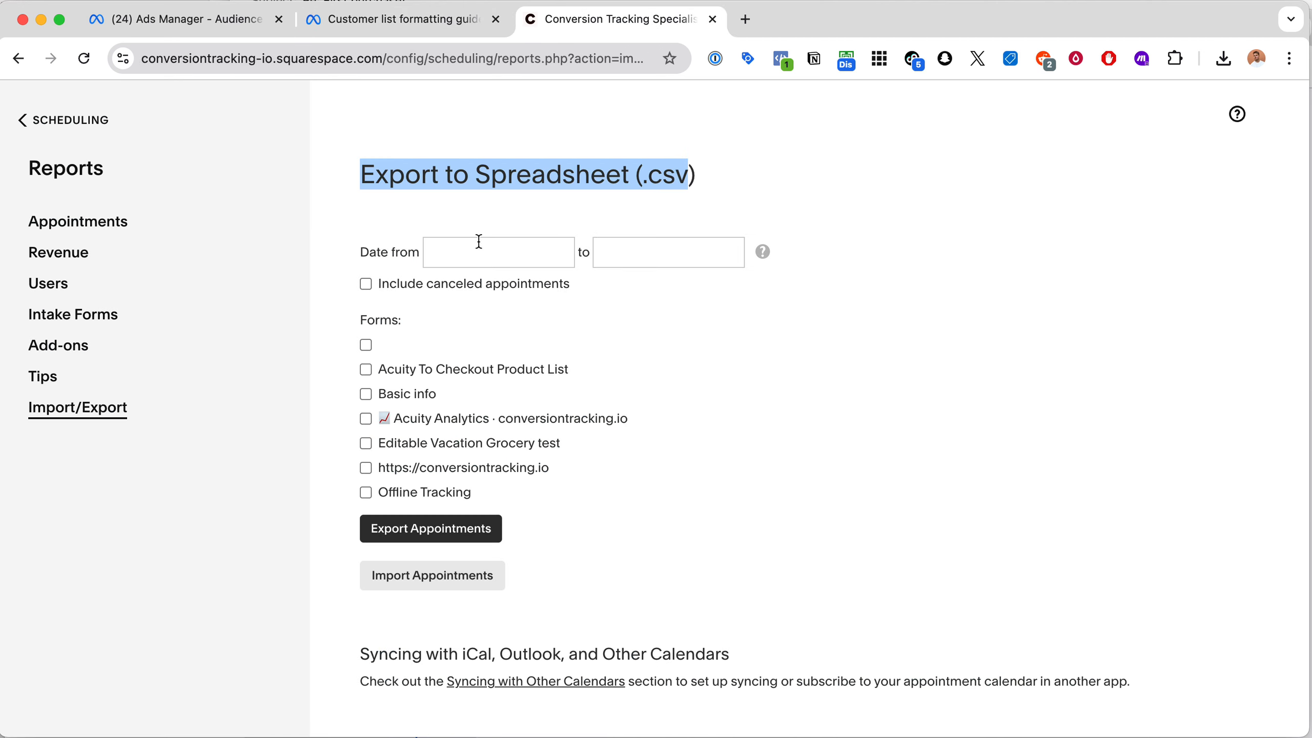
click(375, 24)
mouse_move(363, 118)
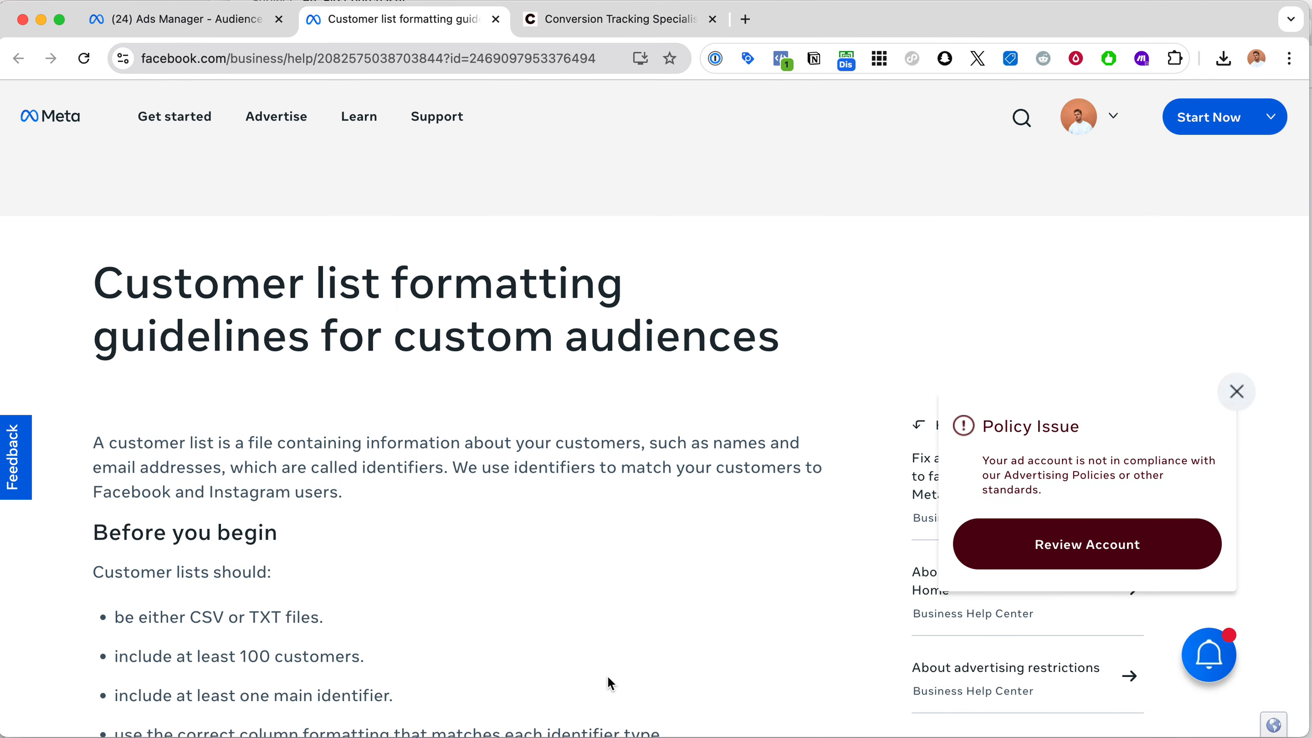
drag(94, 272, 796, 340)
click(799, 353)
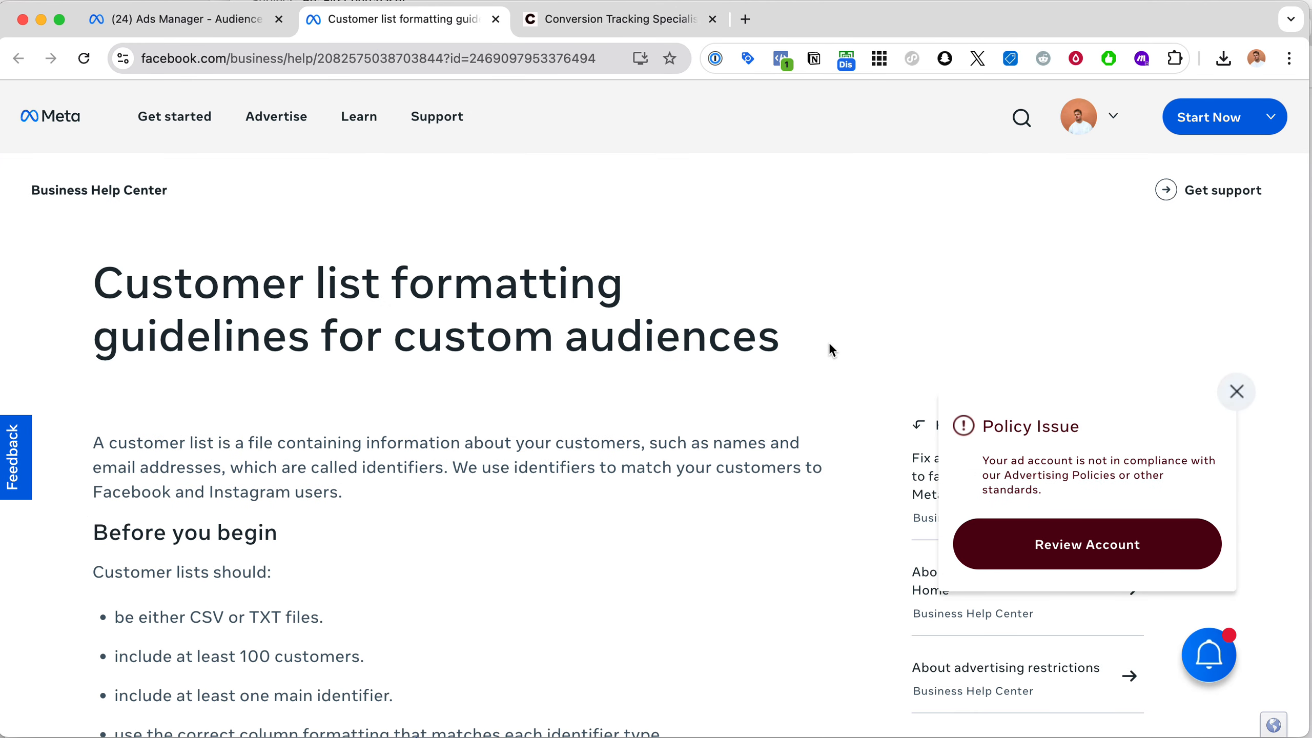
click(97, 287)
click(633, 19)
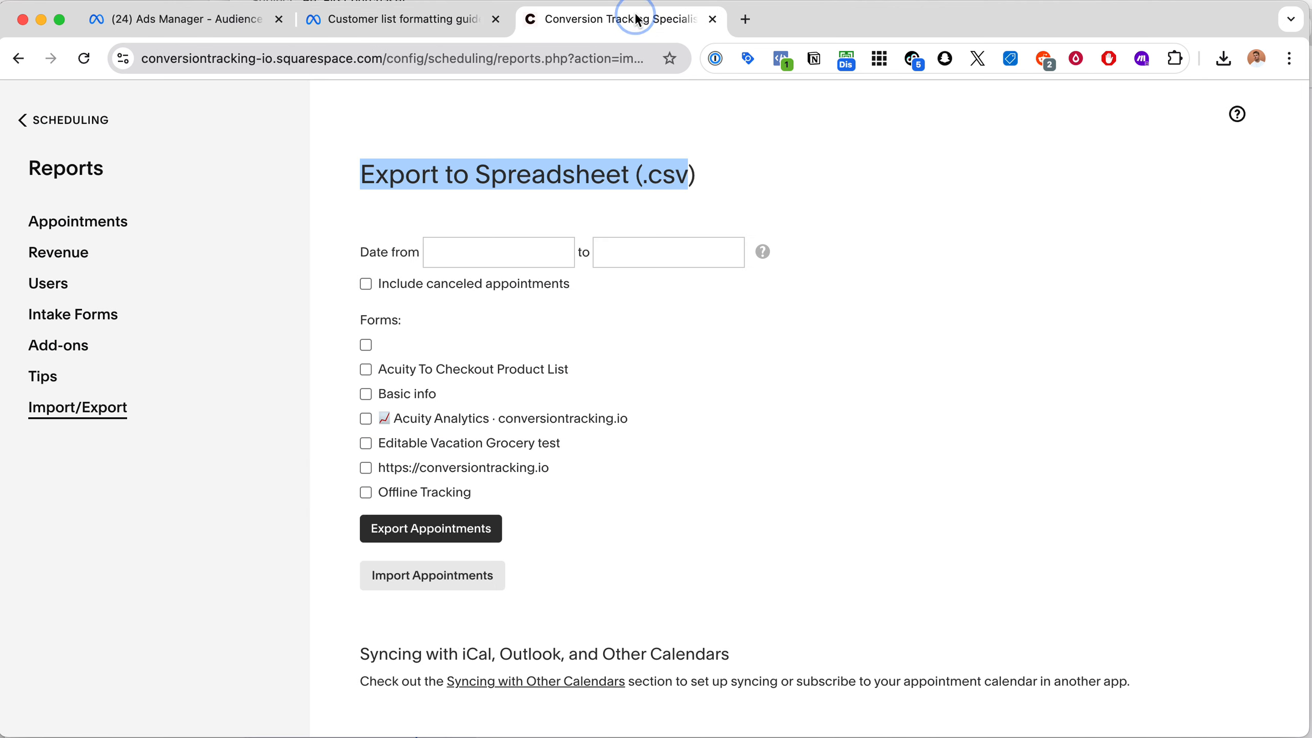
click(243, 10)
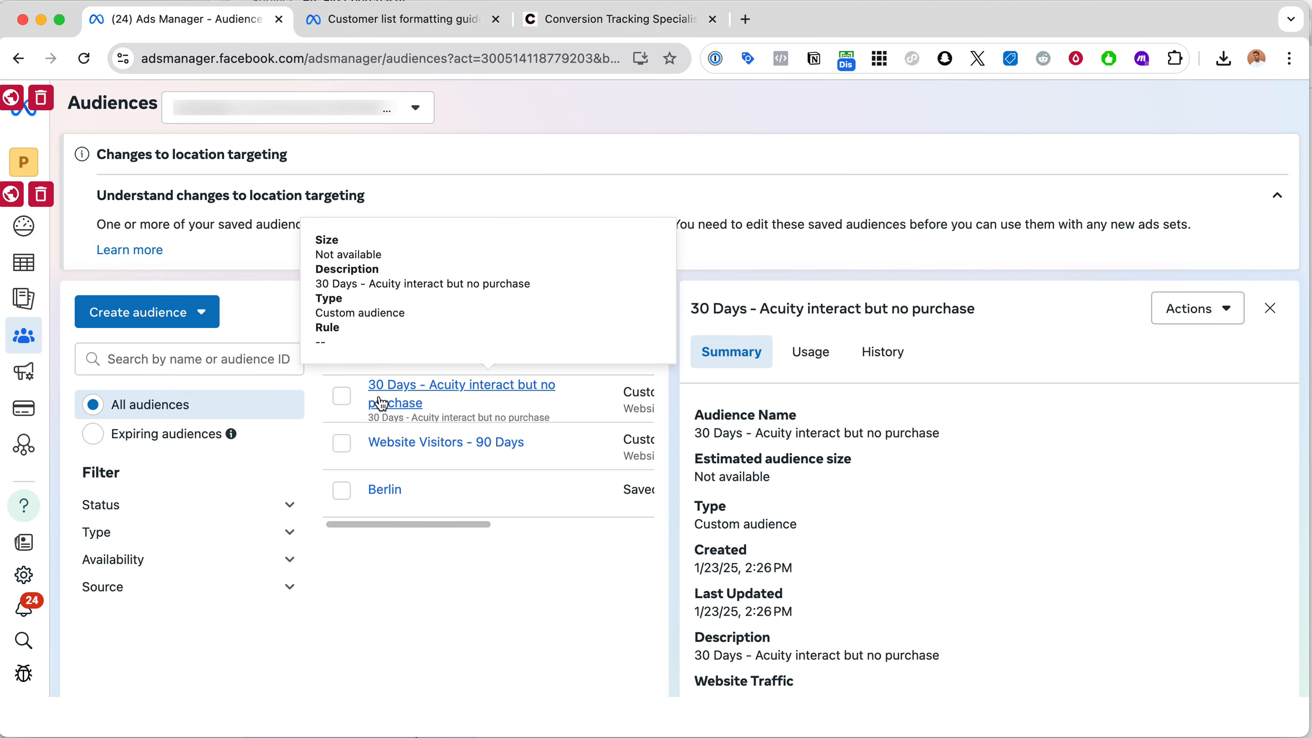